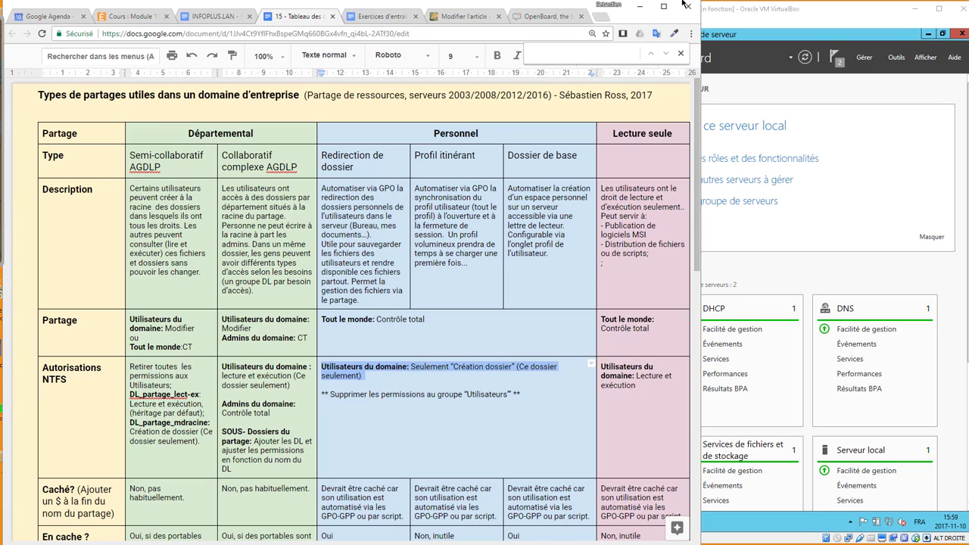
Minimize the Chrome window with the shares table to reveal the virtual machines.
click(638, 10)
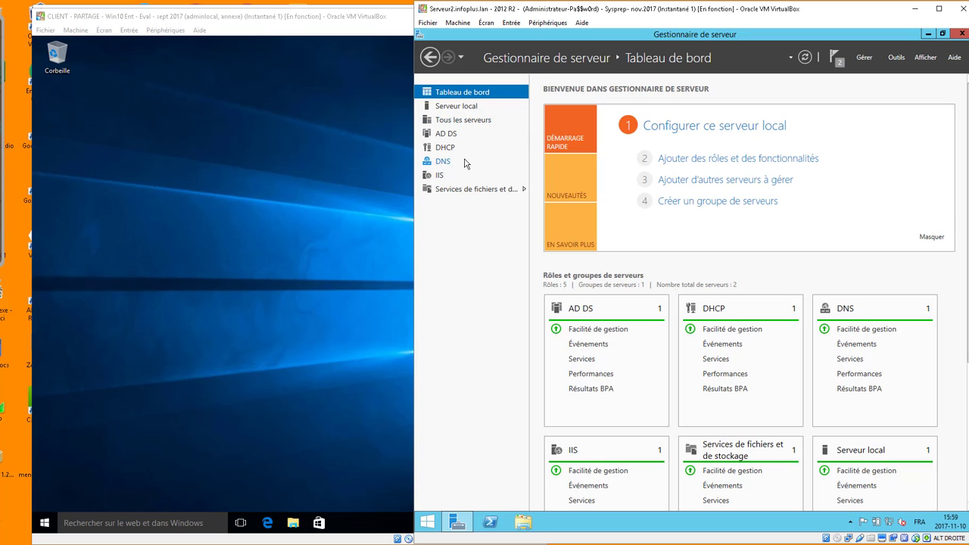
Start a New Share from File and Storage Services > Shares, choosing a custom path.
click(461, 188)
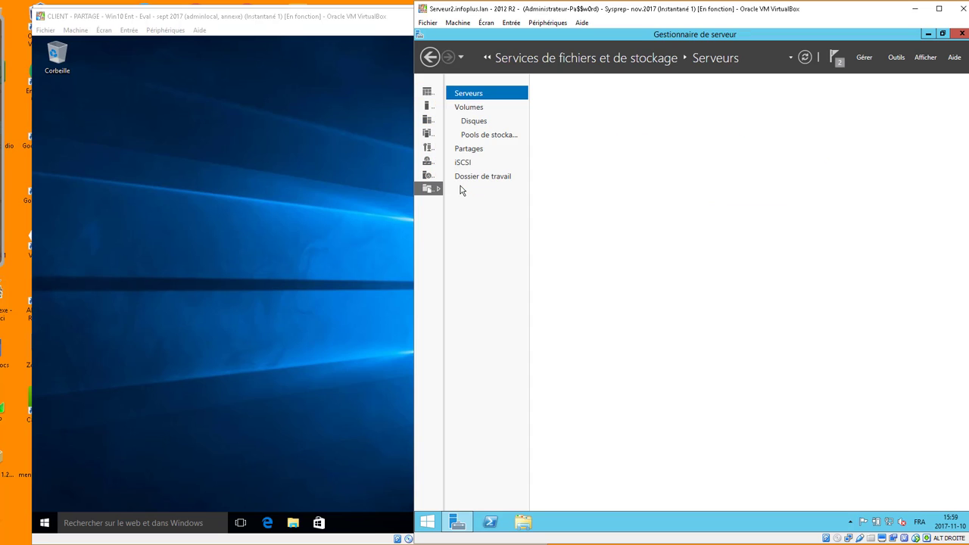
click(472, 154)
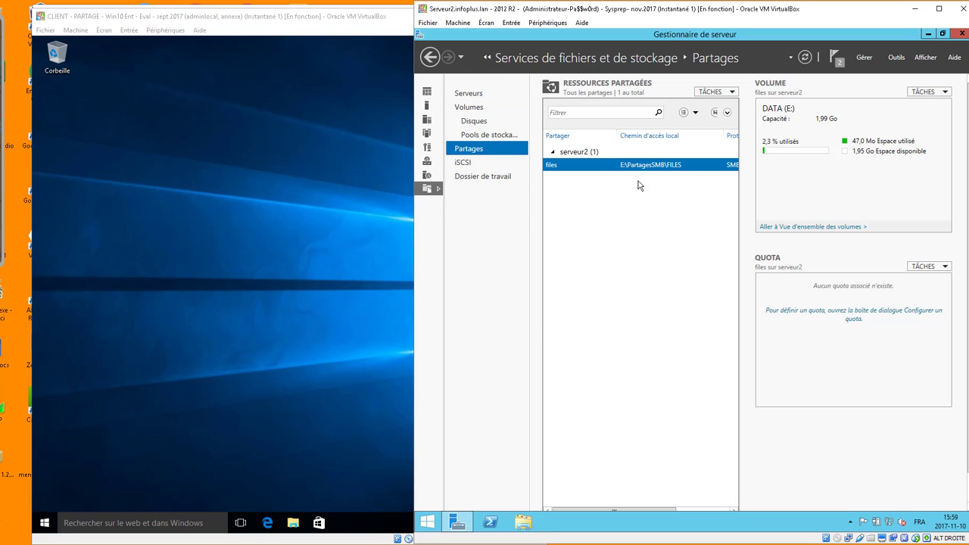
click(716, 91)
click(719, 106)
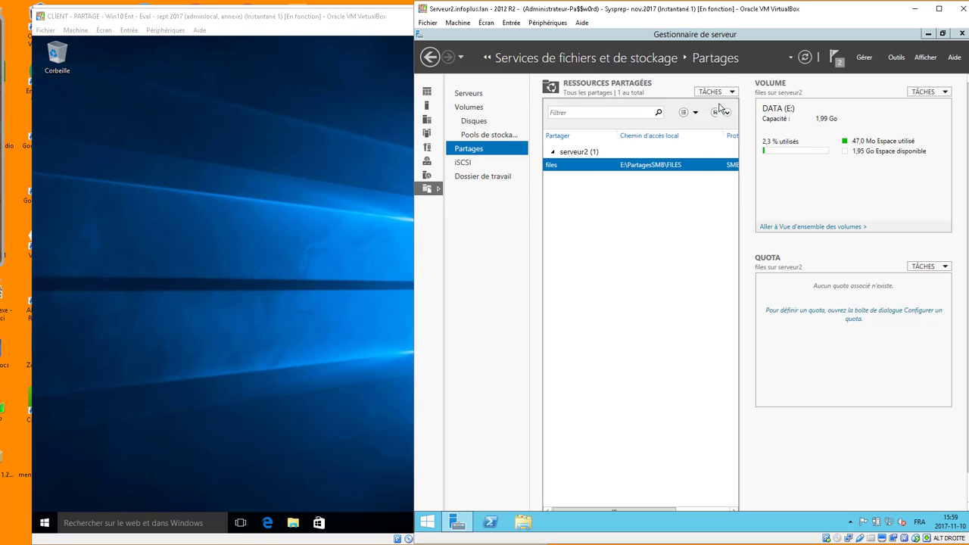
click(731, 356)
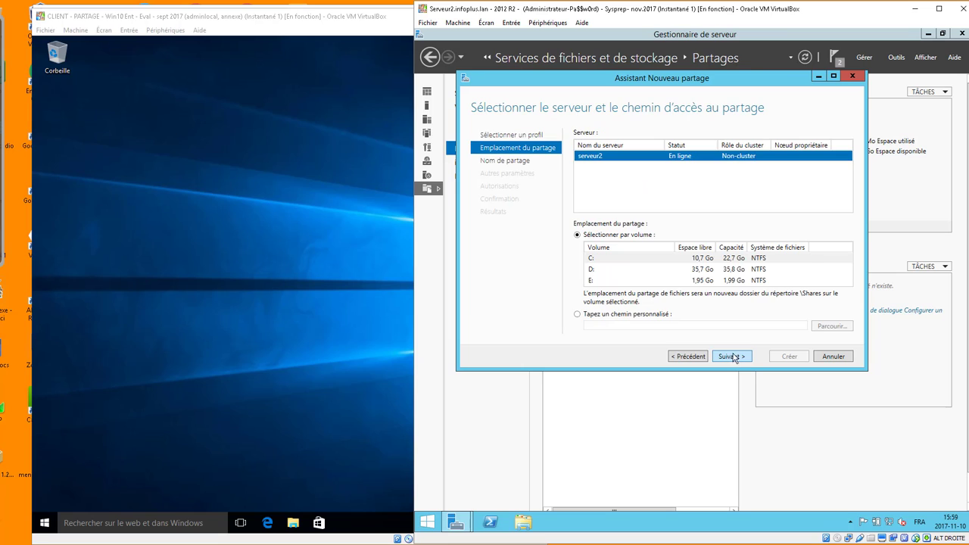
click(606, 314)
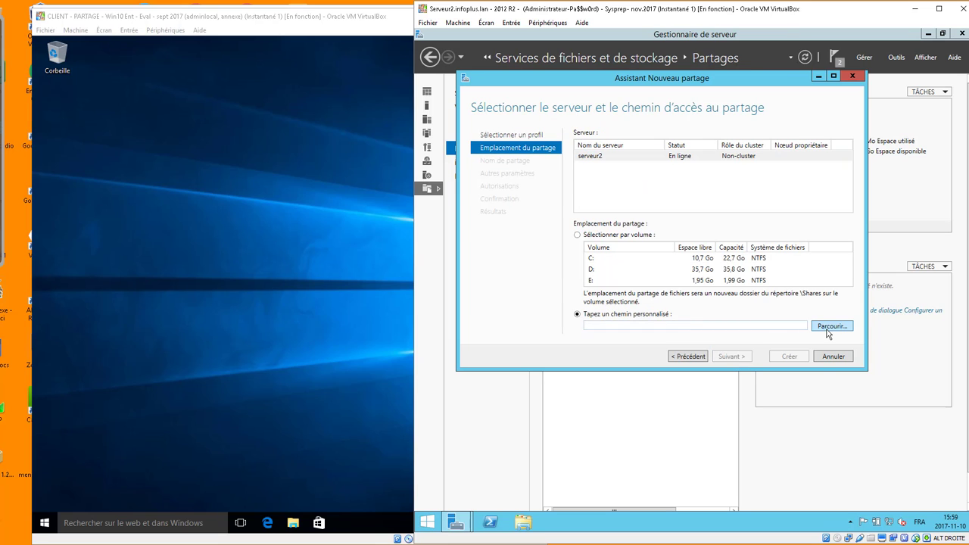
Create a folder named redir under E:\partagessmb and pick it as the share location.
click(829, 326)
click(482, 165)
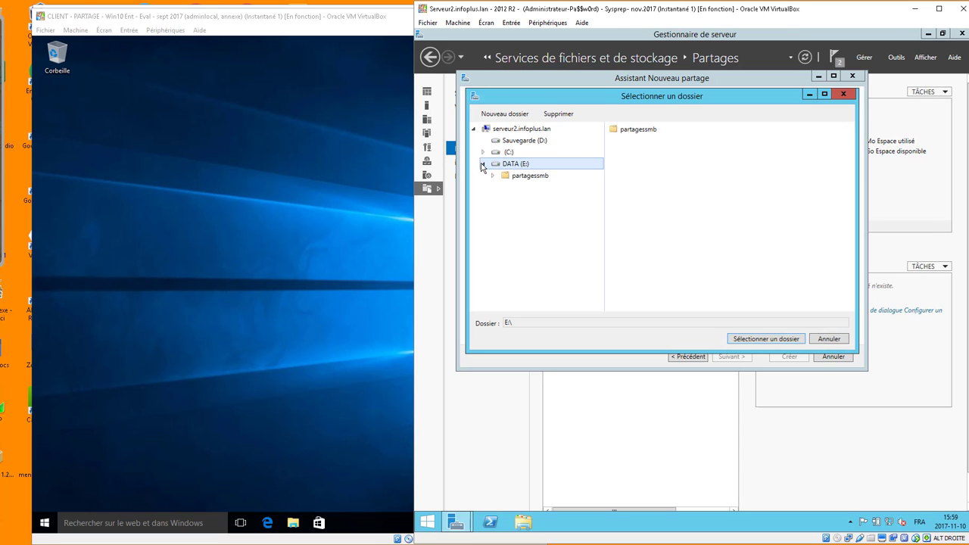
click(530, 178)
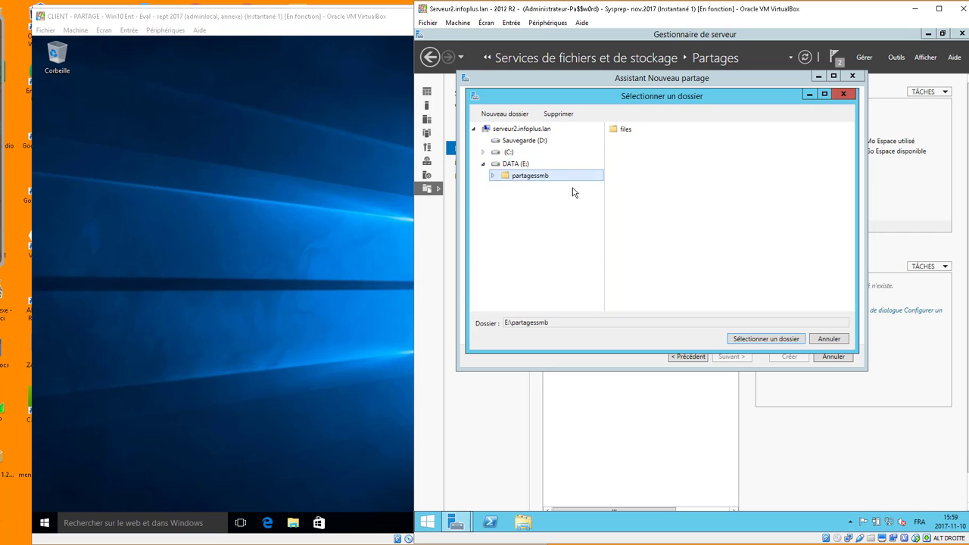
click(514, 114)
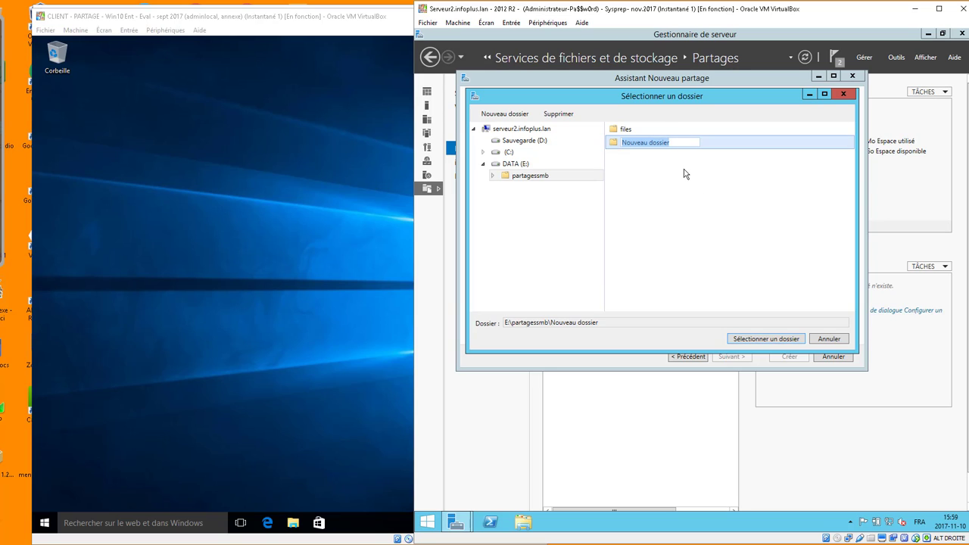
text(redir)
key(Return)
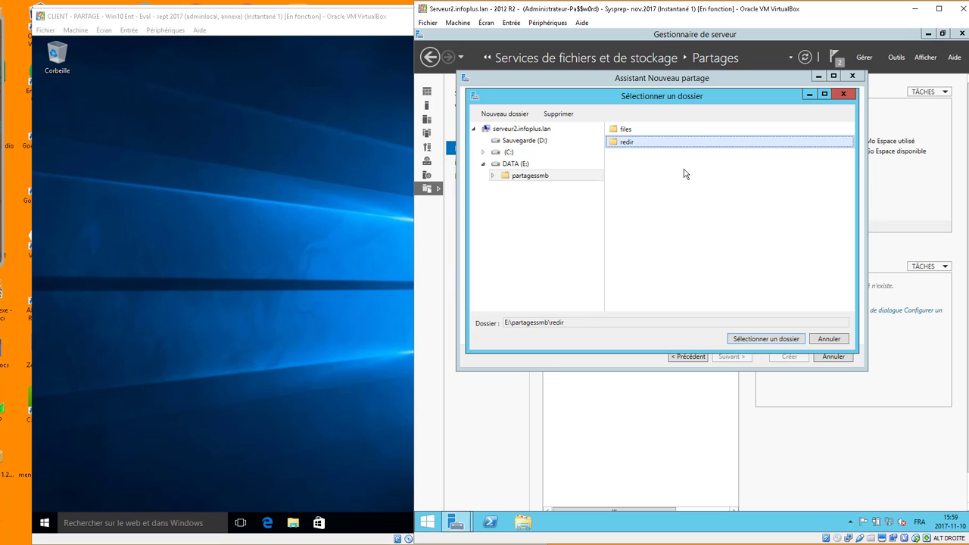
click(784, 339)
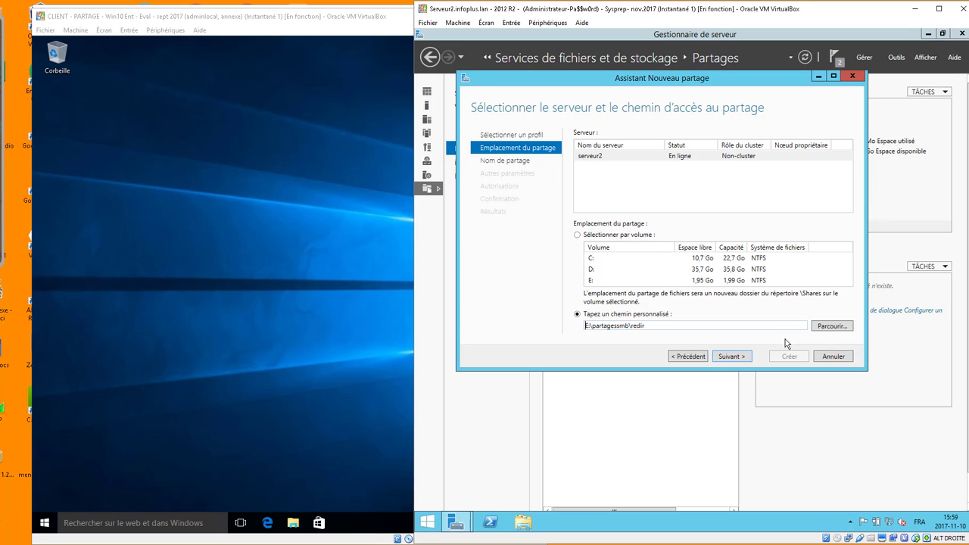
Rename the share to redir$, copy \\serveur2\redir$, and enable access-based enumeration.
click(731, 355)
click(683, 133)
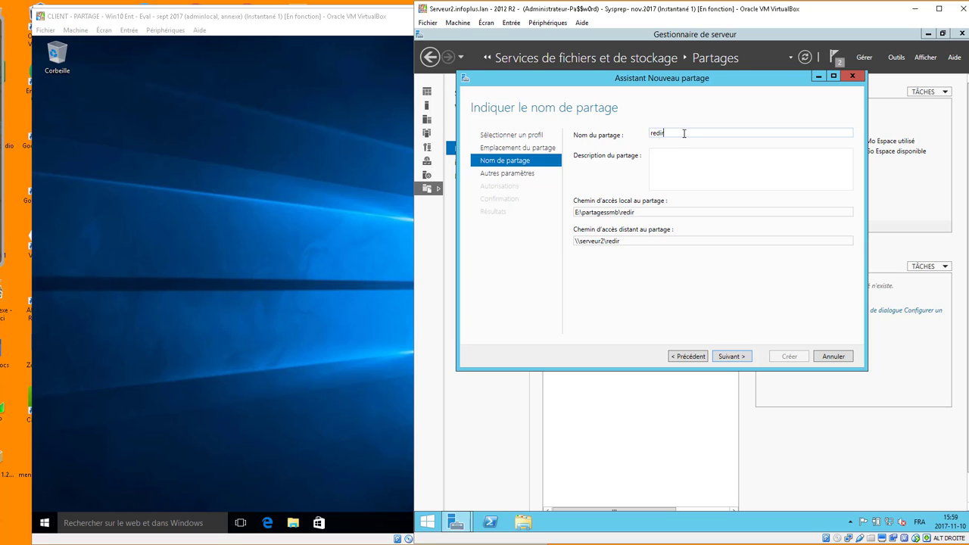
text($)
drag(627, 242, 521, 246)
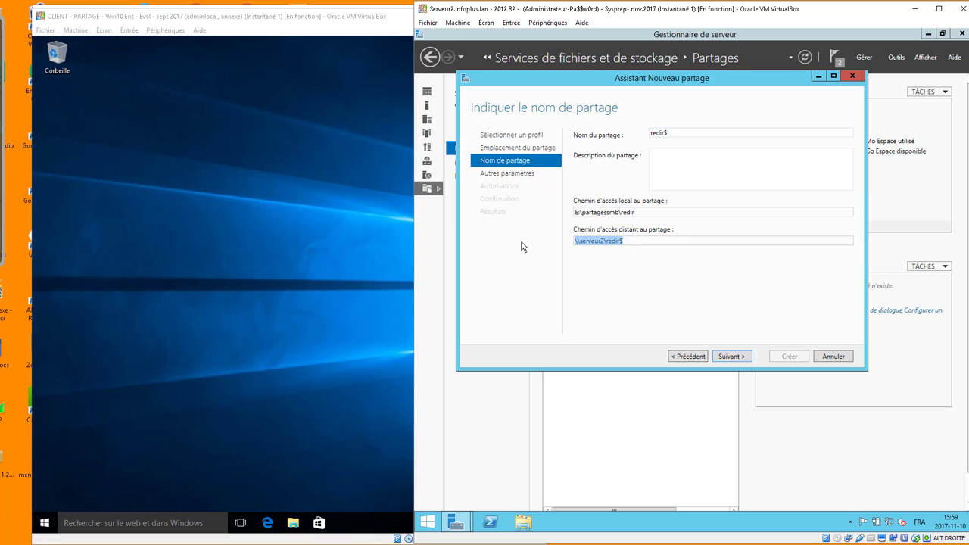
right_click(592, 242)
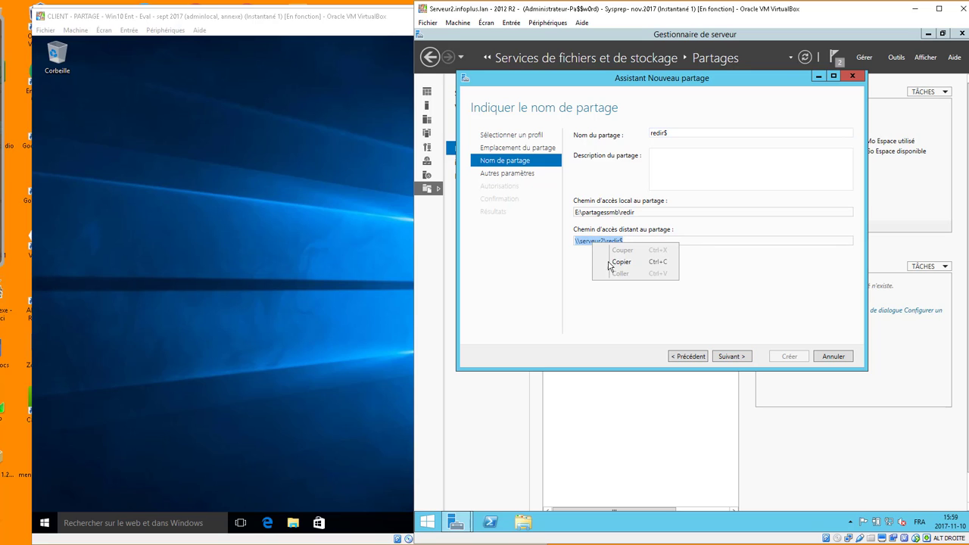
click(621, 262)
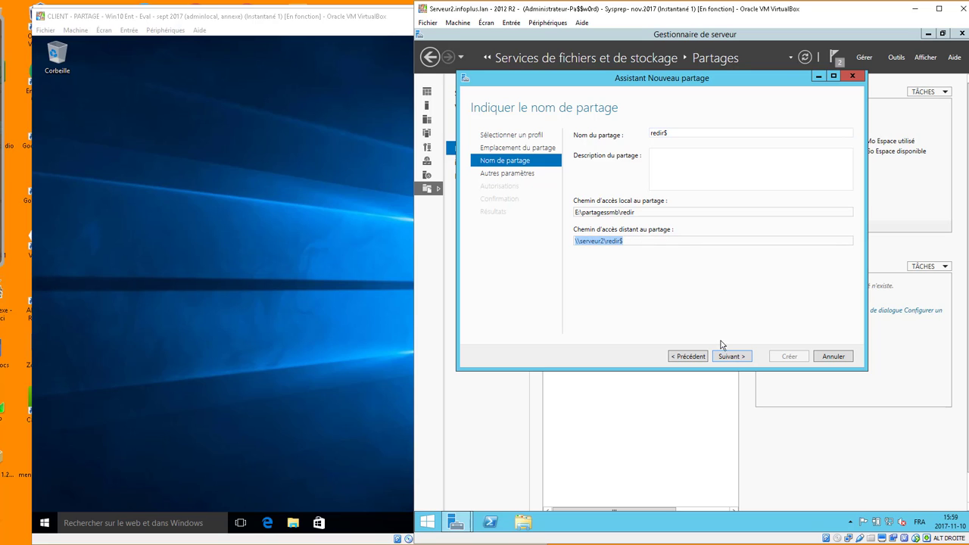
click(738, 357)
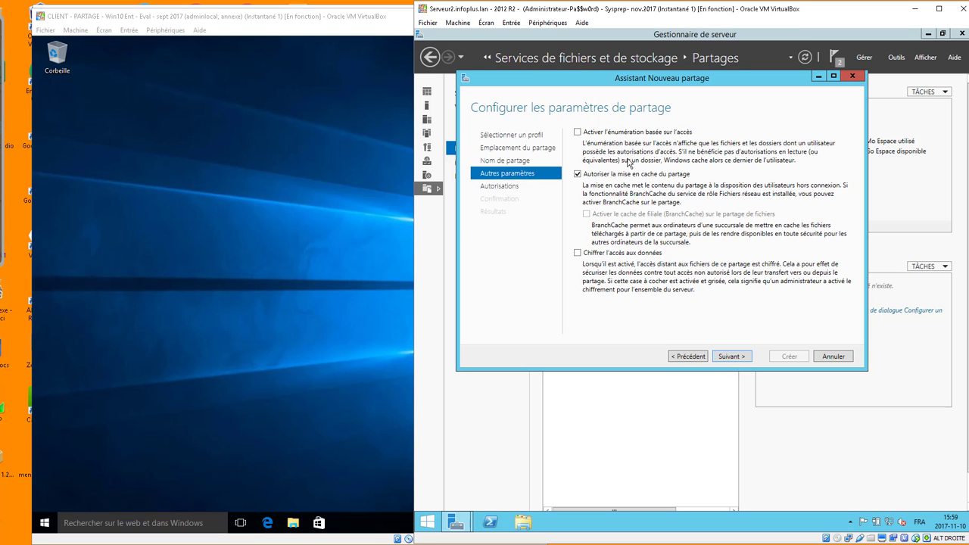
click(577, 131)
Open redir's advanced security settings and review the Tout le monde share entry.
click(733, 357)
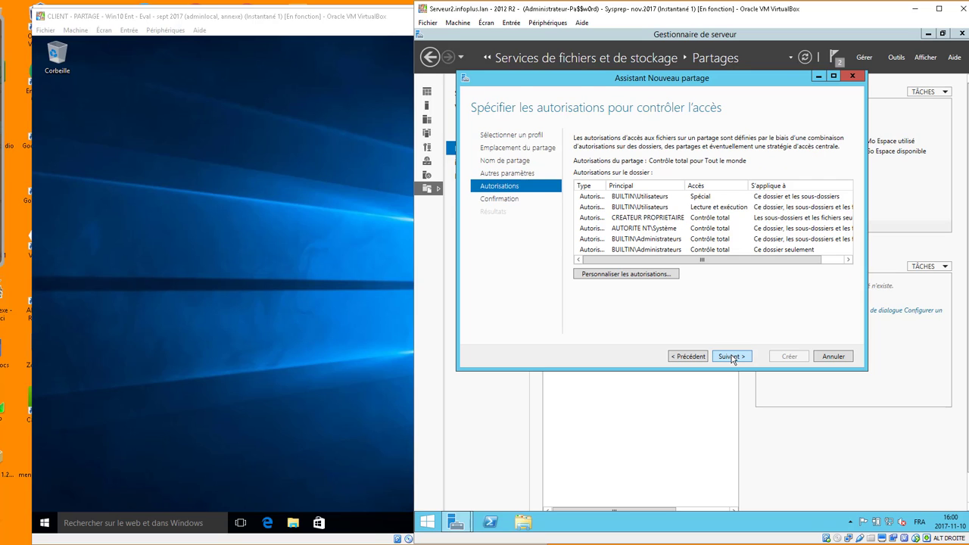
click(629, 274)
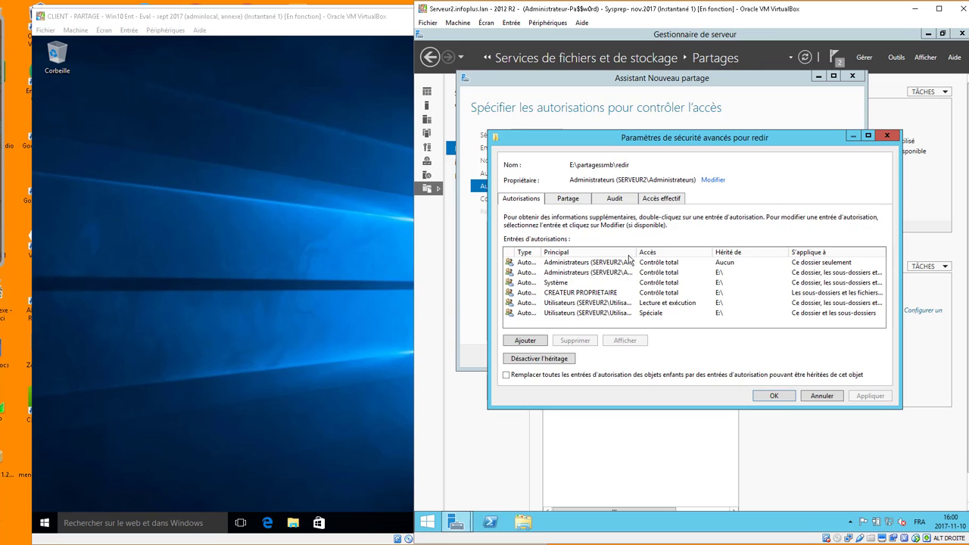
click(568, 200)
click(581, 269)
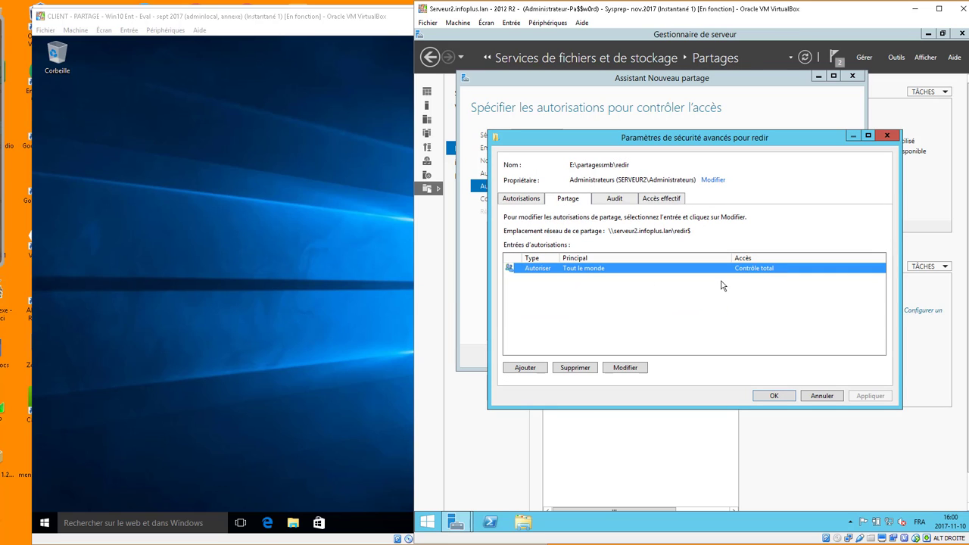
click(522, 199)
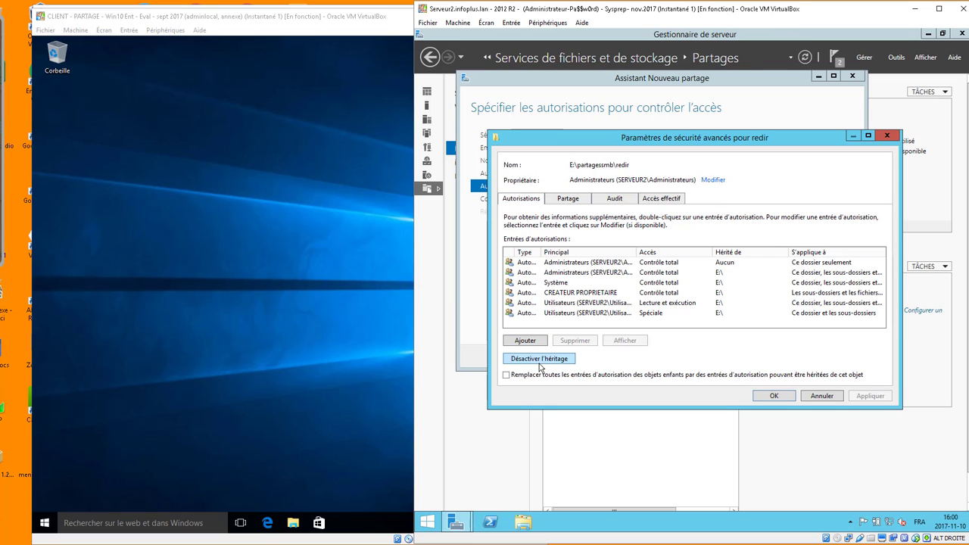
Disable inheritance, converting to explicit entries, and remove both Utilisateurs entries before adding one.
click(539, 359)
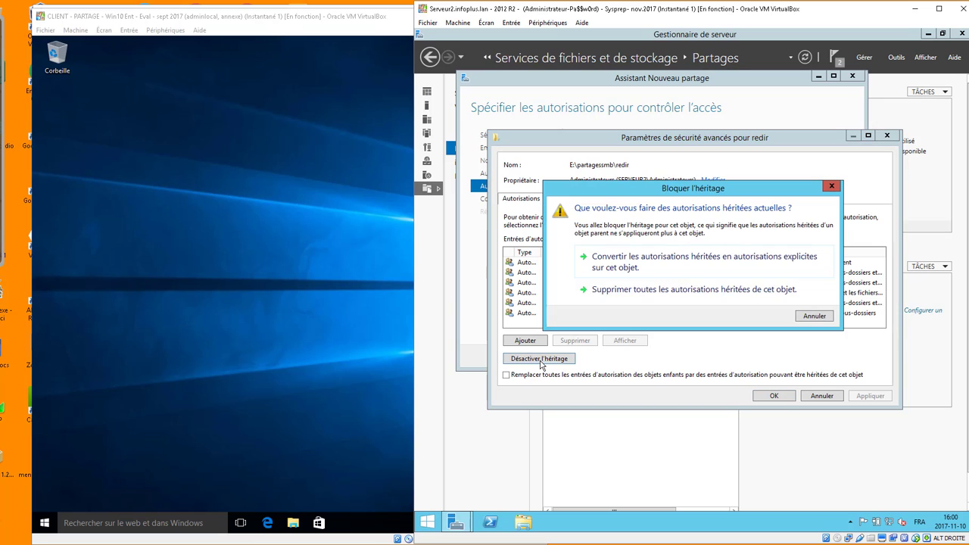
click(682, 277)
click(562, 303)
click(586, 343)
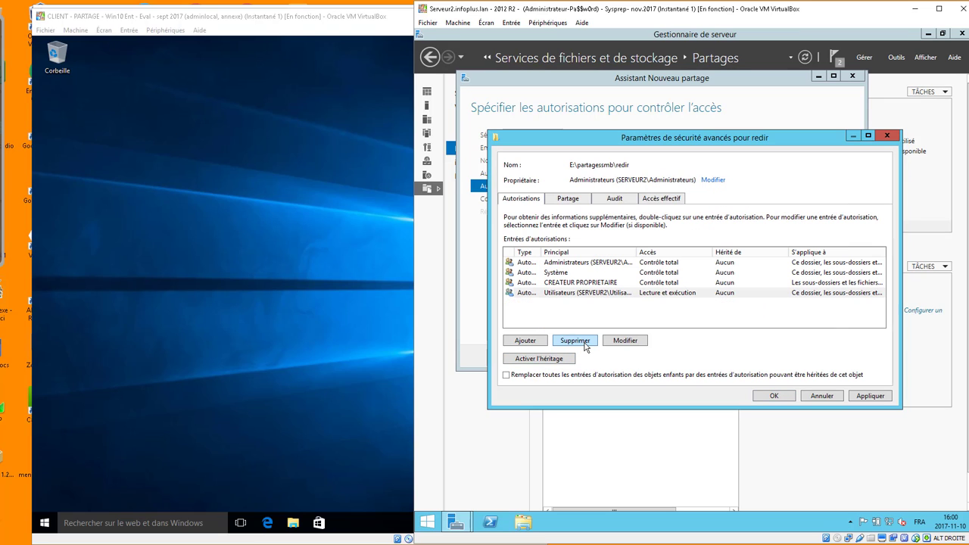
click(587, 343)
click(529, 345)
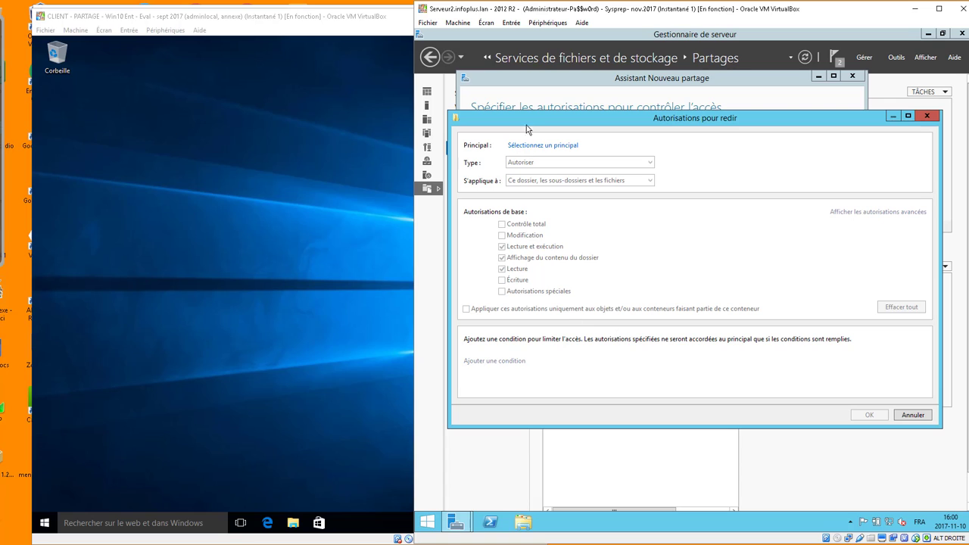
Give Utilisateurs du domaine only Création de dossier, applied to Ce dossier seulement.
click(555, 148)
text(u)
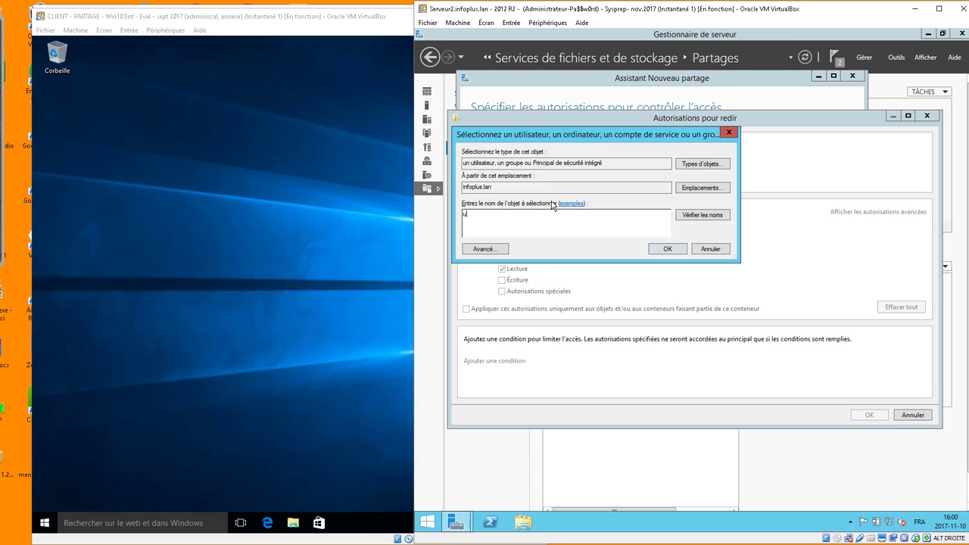
key(Return)
double_click(507, 249)
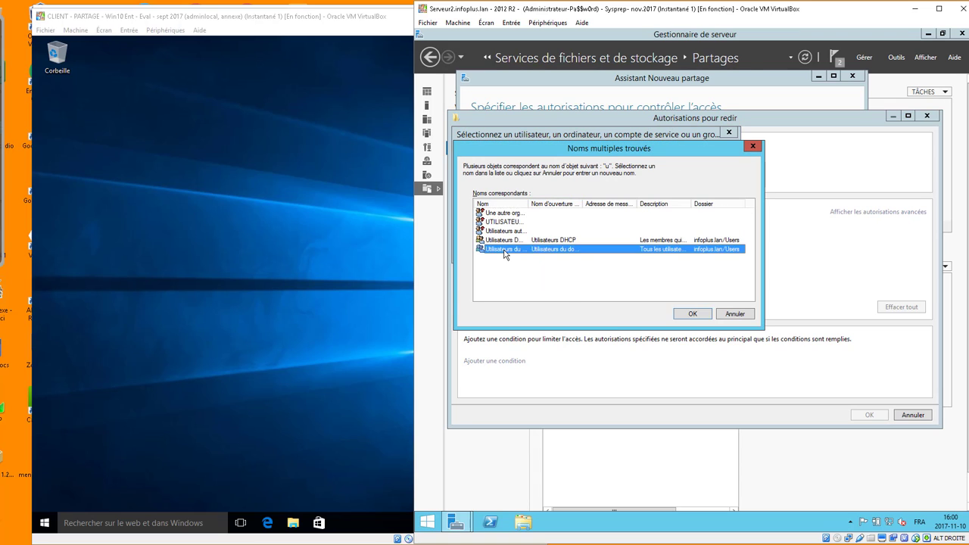
click(502, 247)
click(502, 258)
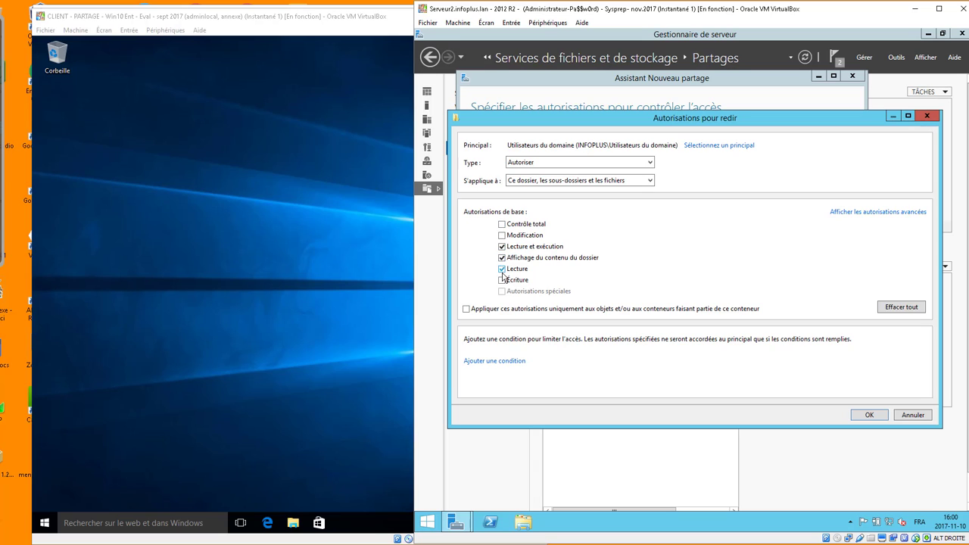
click(502, 270)
click(867, 213)
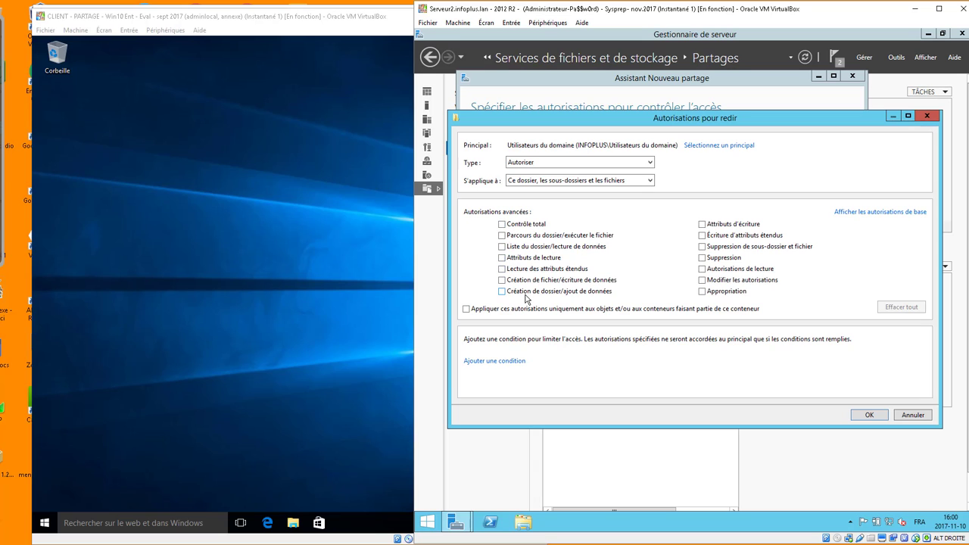
click(502, 292)
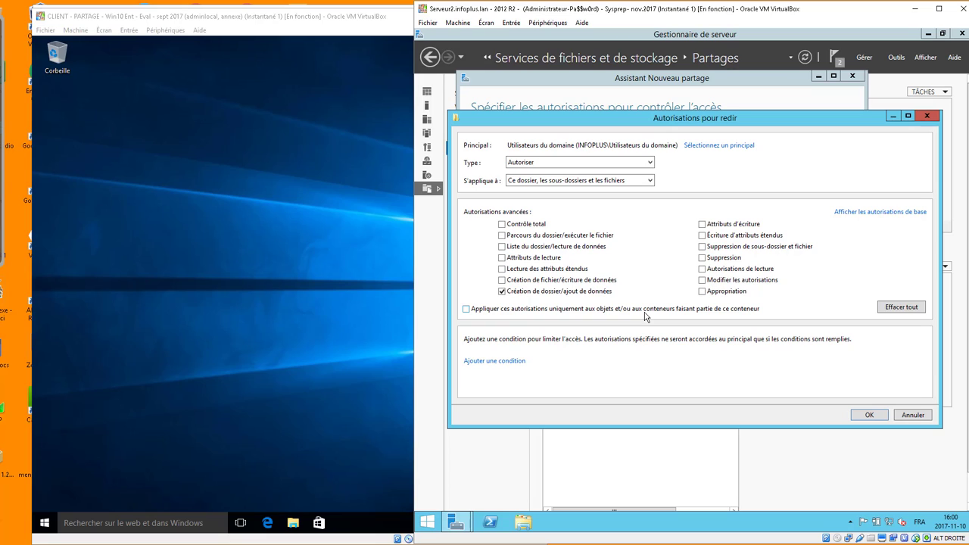
click(561, 183)
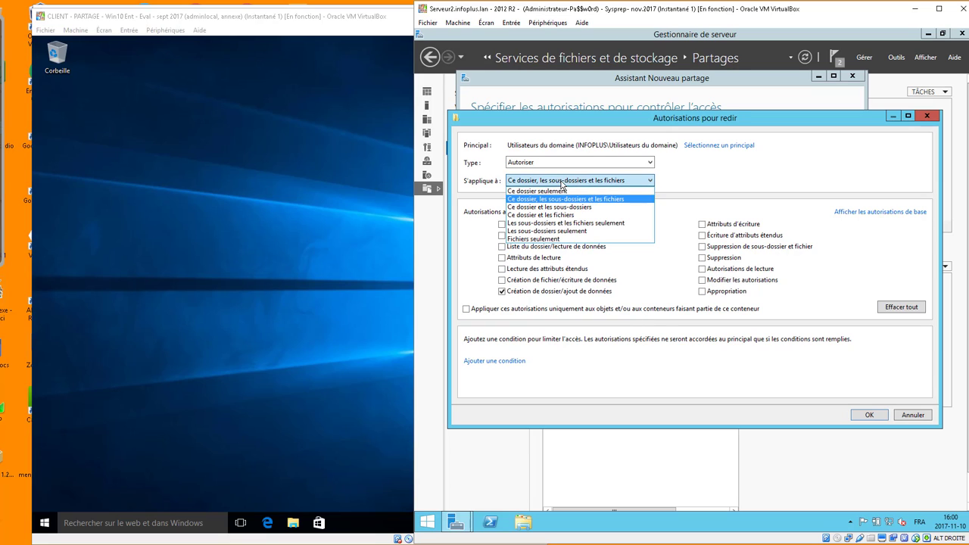
click(557, 190)
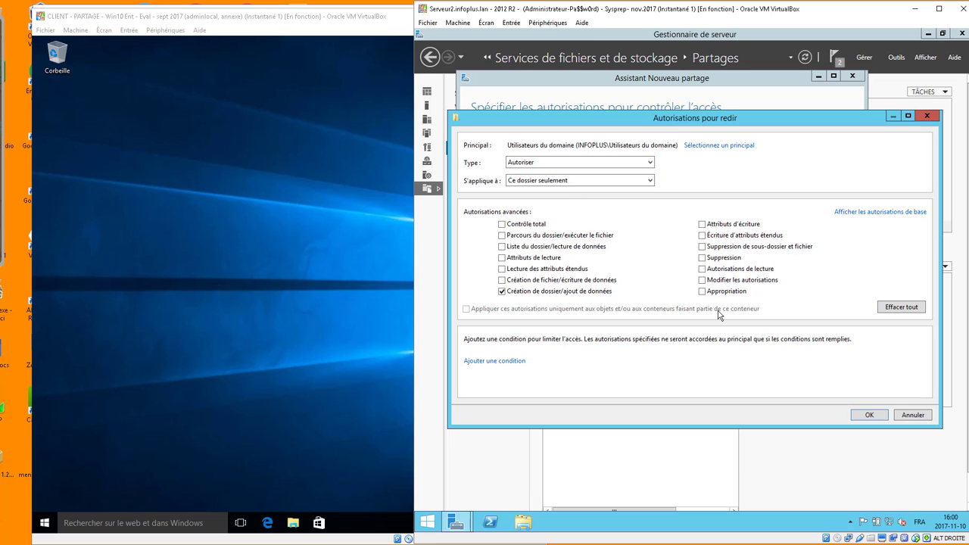
Apply the permissions and finish creating the redir$ share.
click(881, 417)
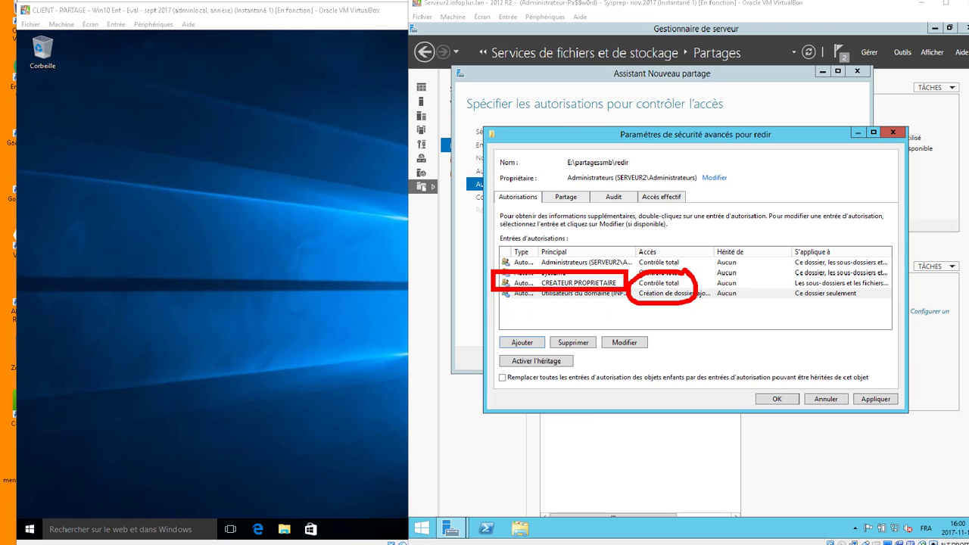
click(886, 400)
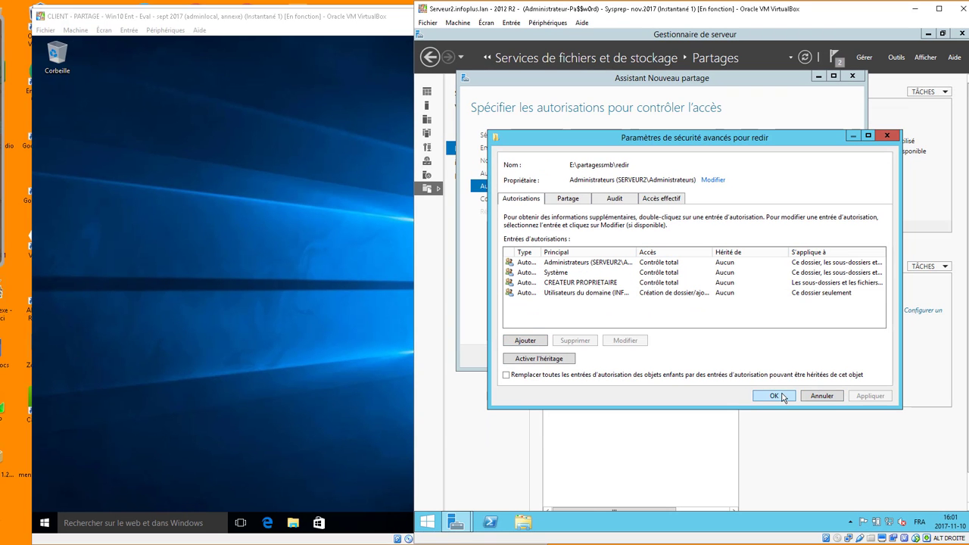
click(775, 396)
click(739, 358)
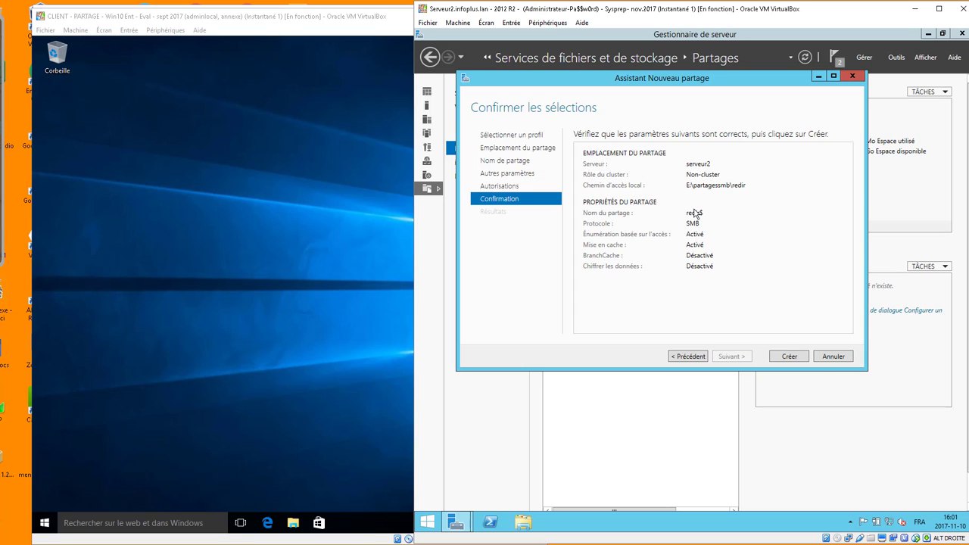
click(804, 359)
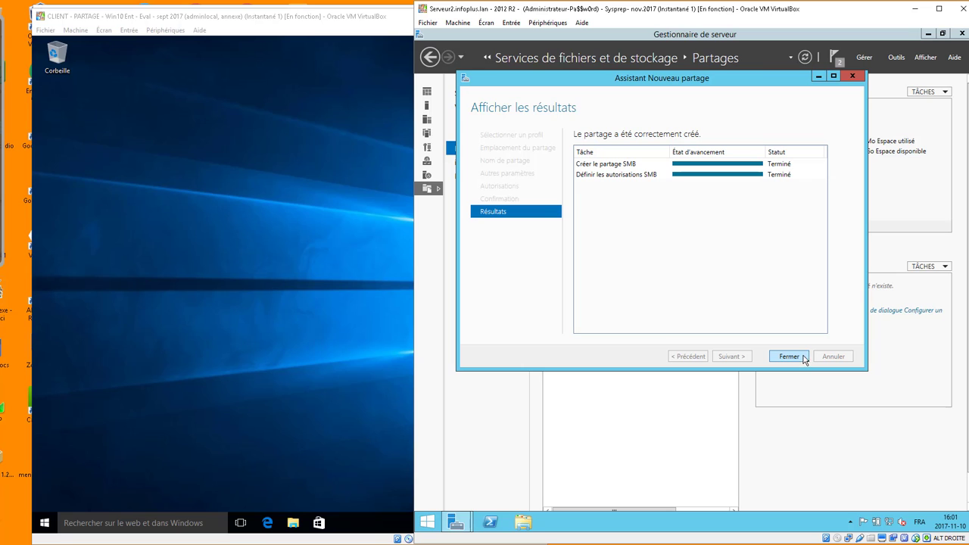
click(801, 359)
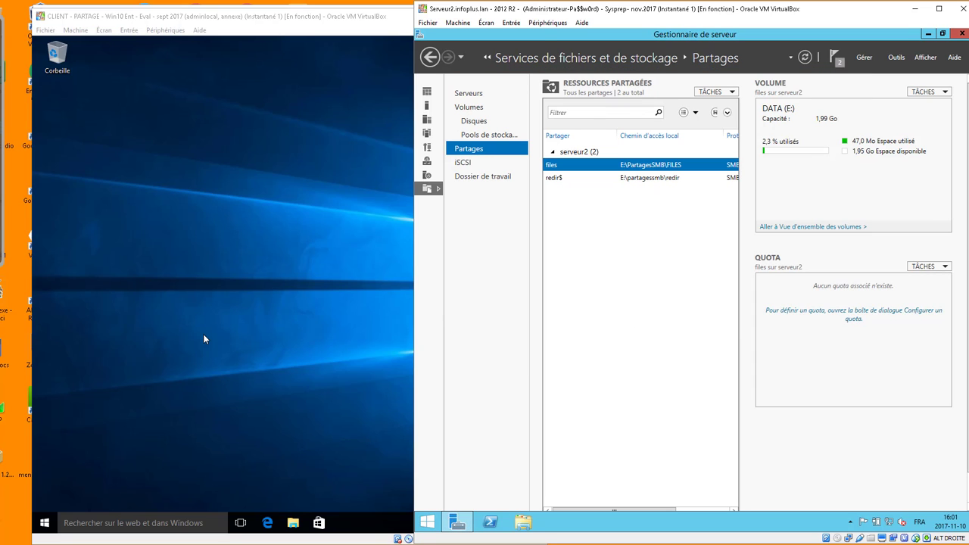
click(203, 336)
On the client, run md \\serveur2\redir$\test123 in a Command Prompt.
key(super+r)
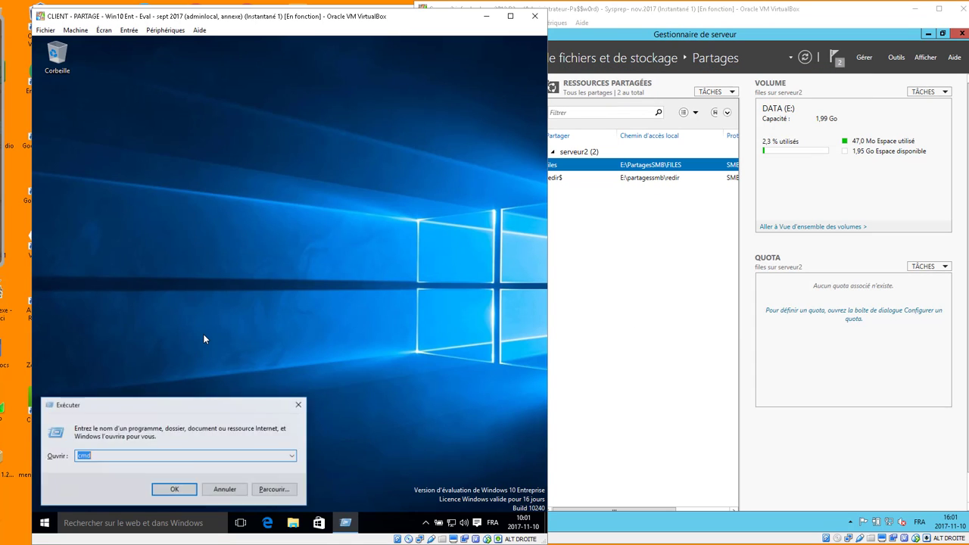
key(Return)
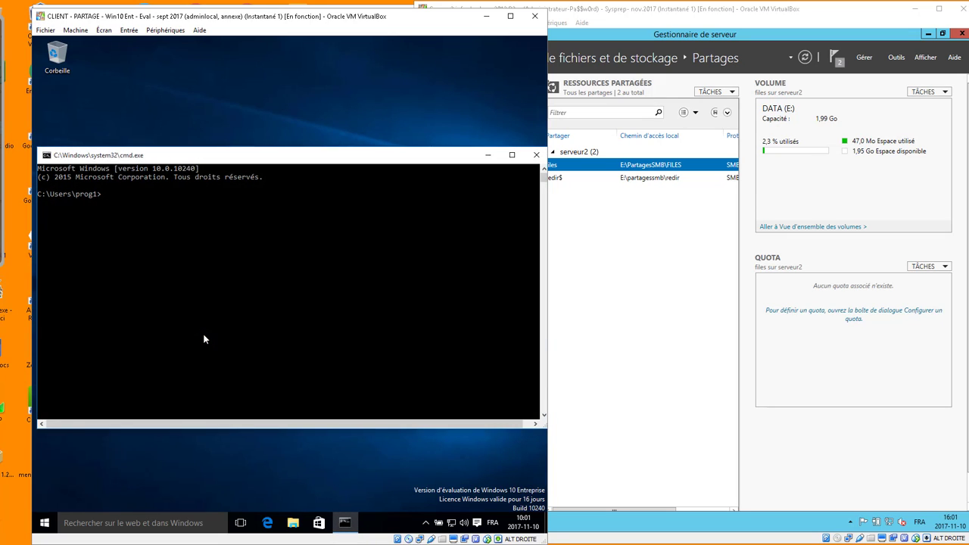
text(md \\serveur2\redir$\test123)
key(Return)
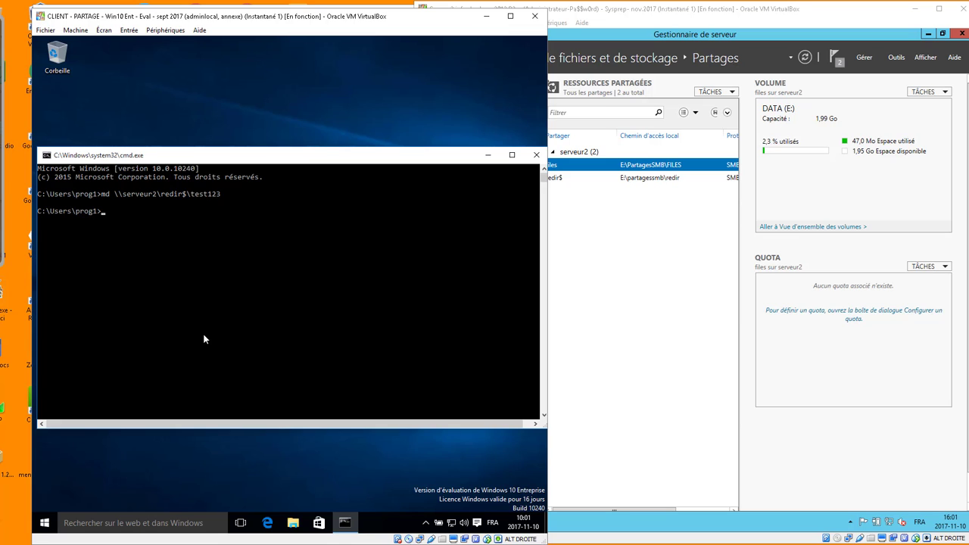
On the server, browse to DATA (E:) > PartagesSMB > redir to find test123.
click(699, 414)
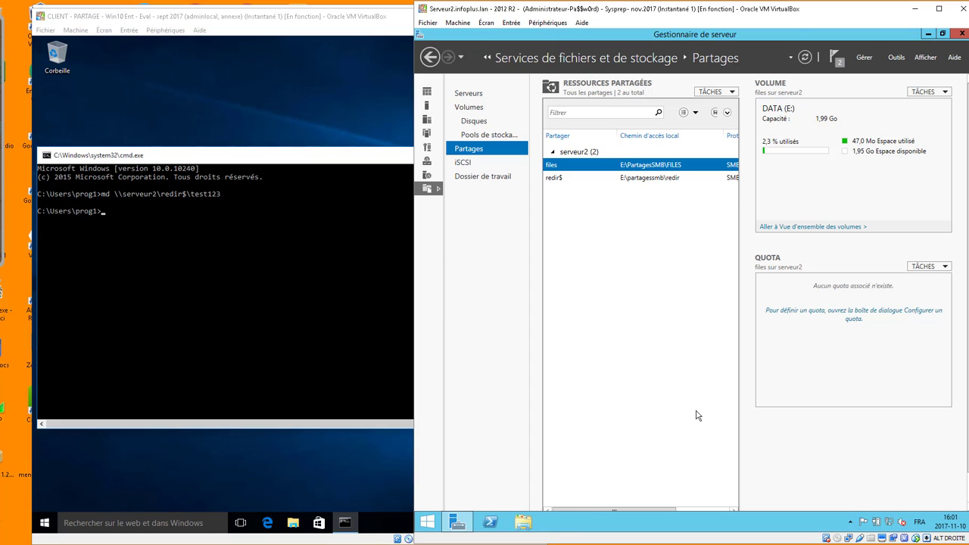
click(523, 522)
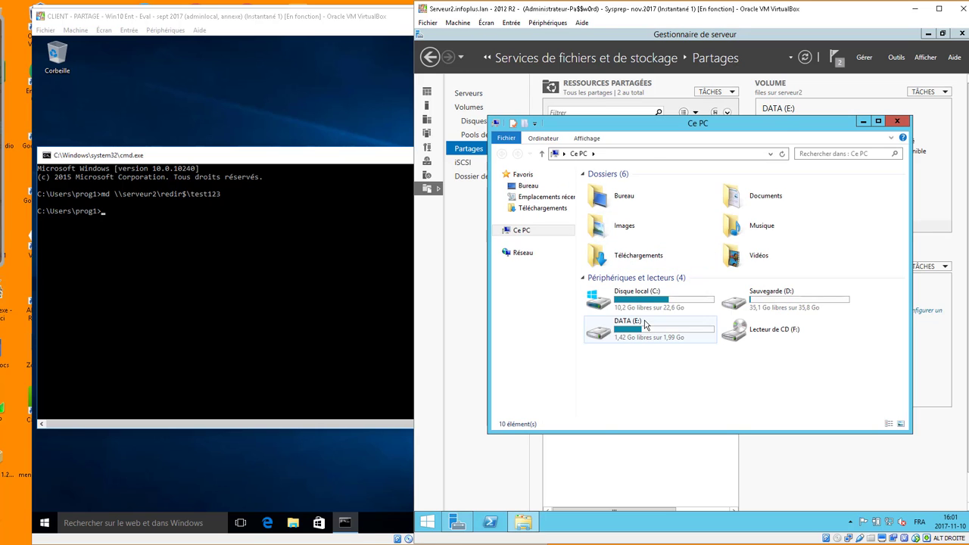
double_click(636, 327)
double_click(630, 190)
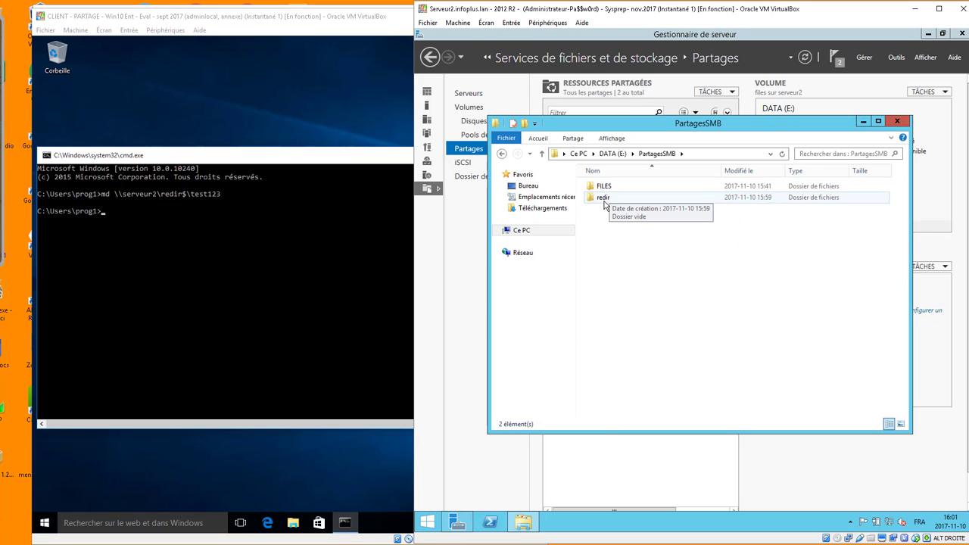
click(605, 199)
double_click(604, 200)
click(705, 290)
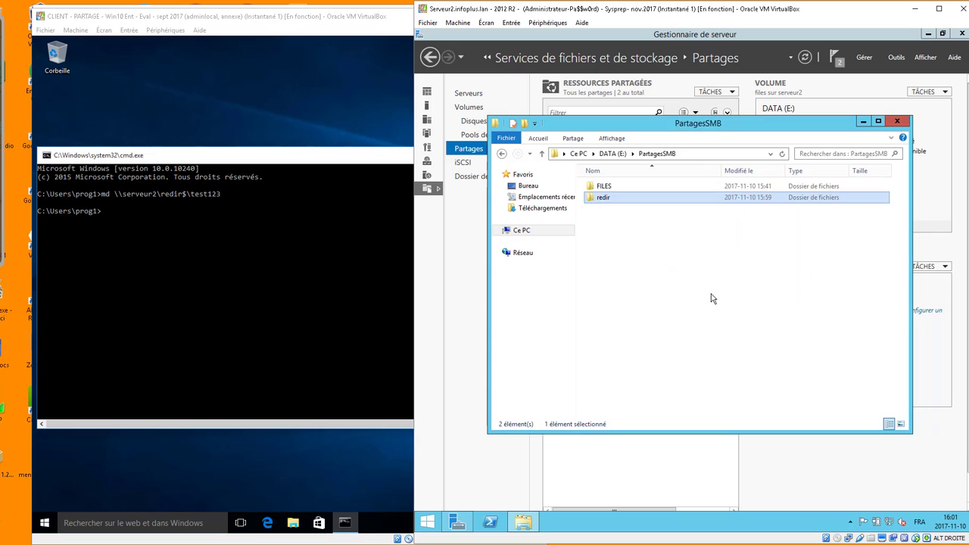
Delete the test123 folder and minimize the Explorer window.
click(615, 192)
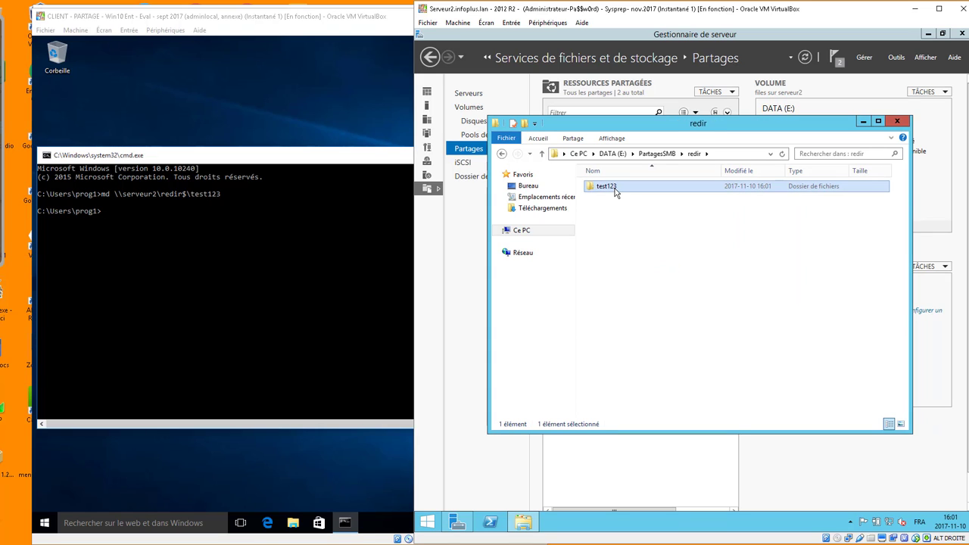
right_click(614, 191)
click(673, 321)
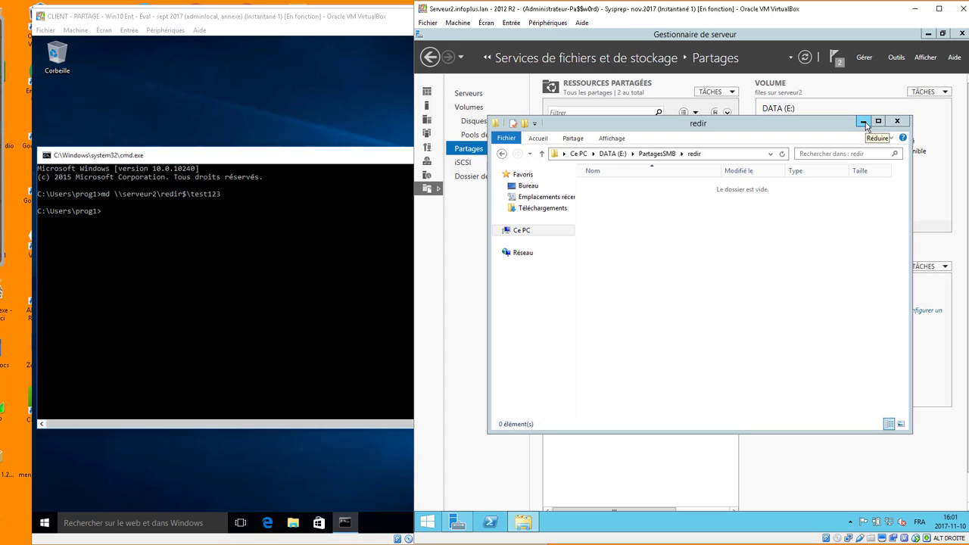
click(864, 122)
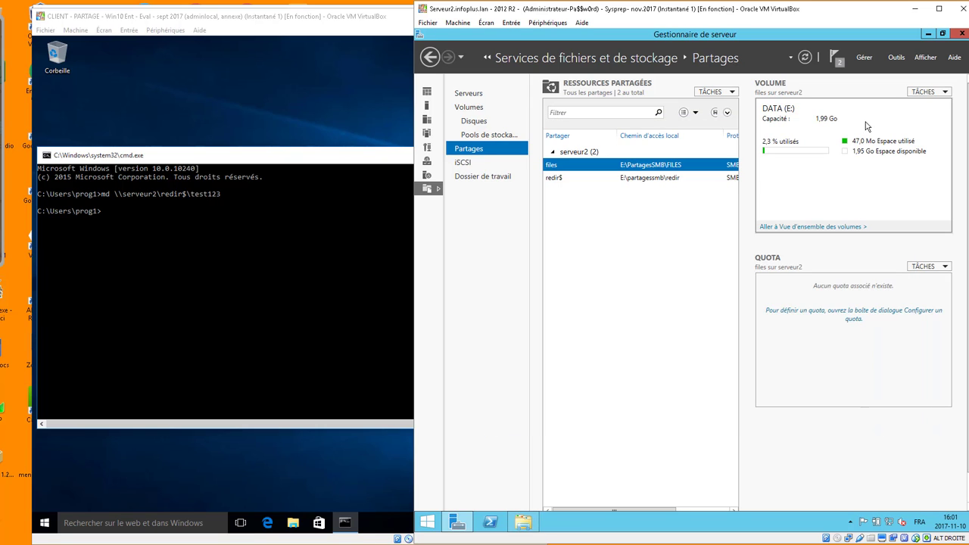
Create GPO_user_redirection_Docs_Bur_redir$_serveur2 linked to OU_INFOPLUS in Group Policy Management.
click(896, 56)
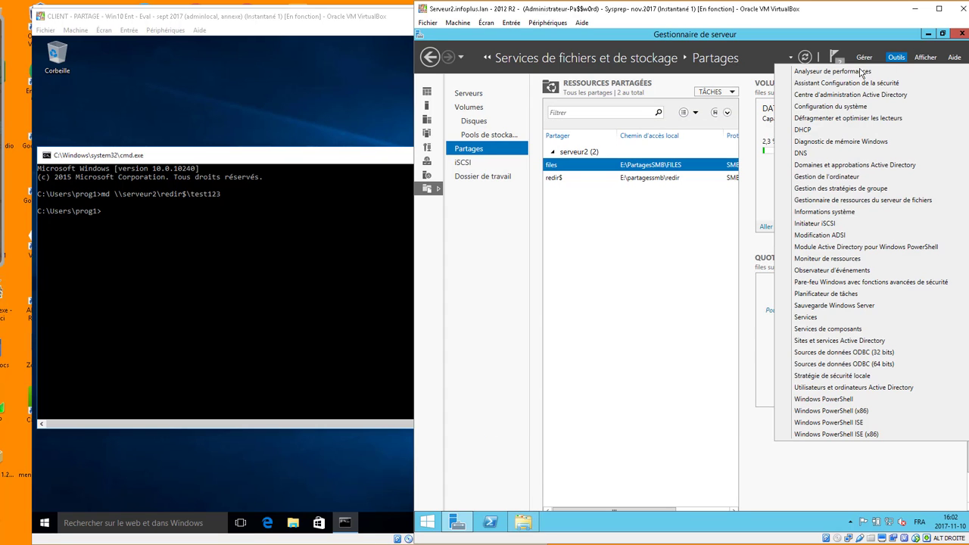
click(826, 187)
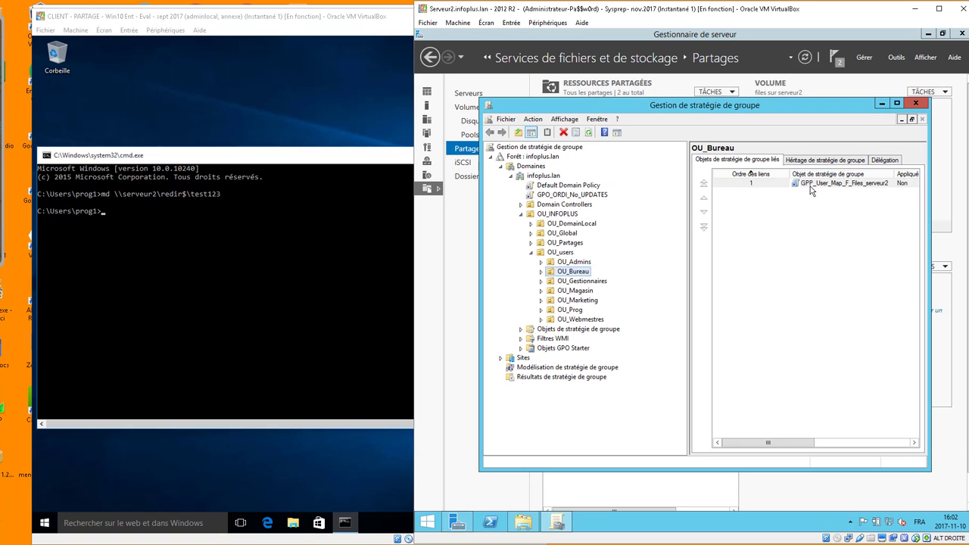
click(561, 215)
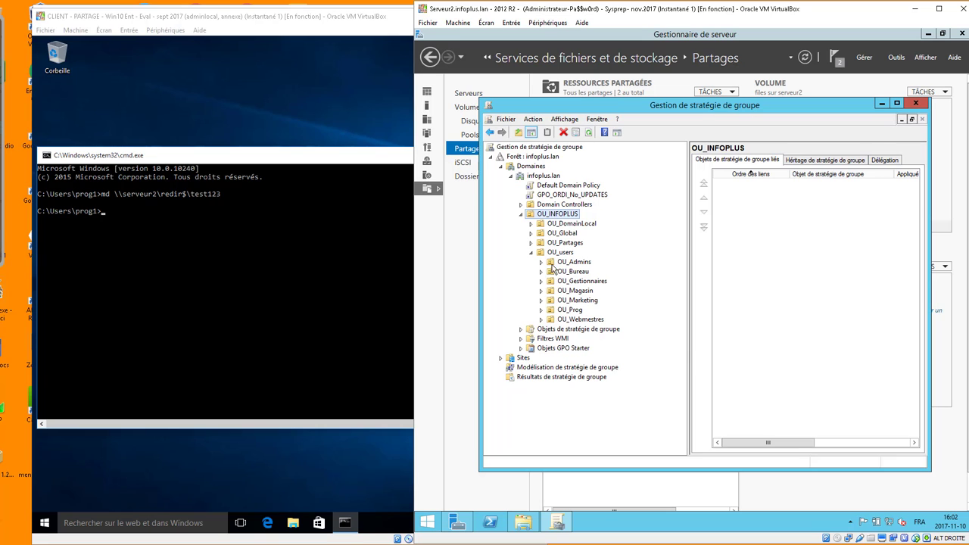
right_click(558, 216)
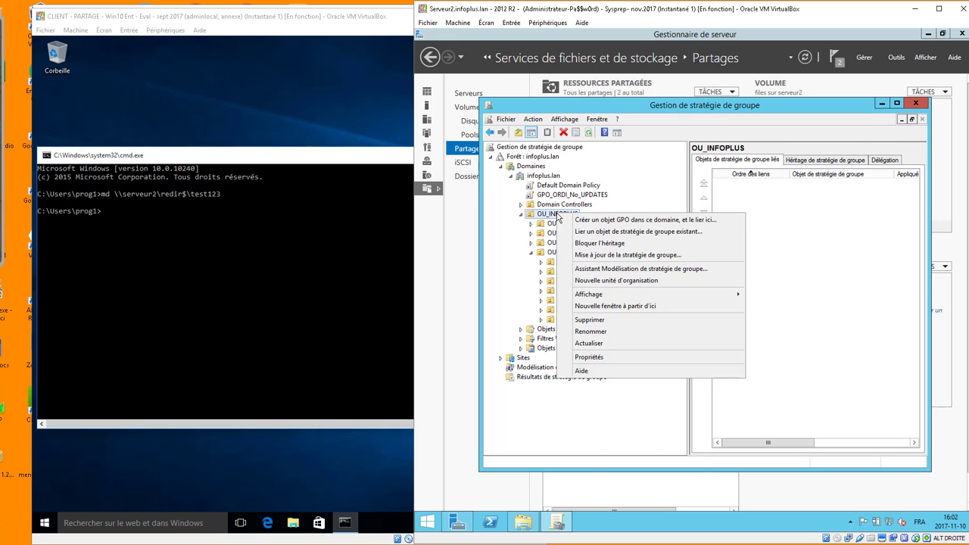
click(604, 221)
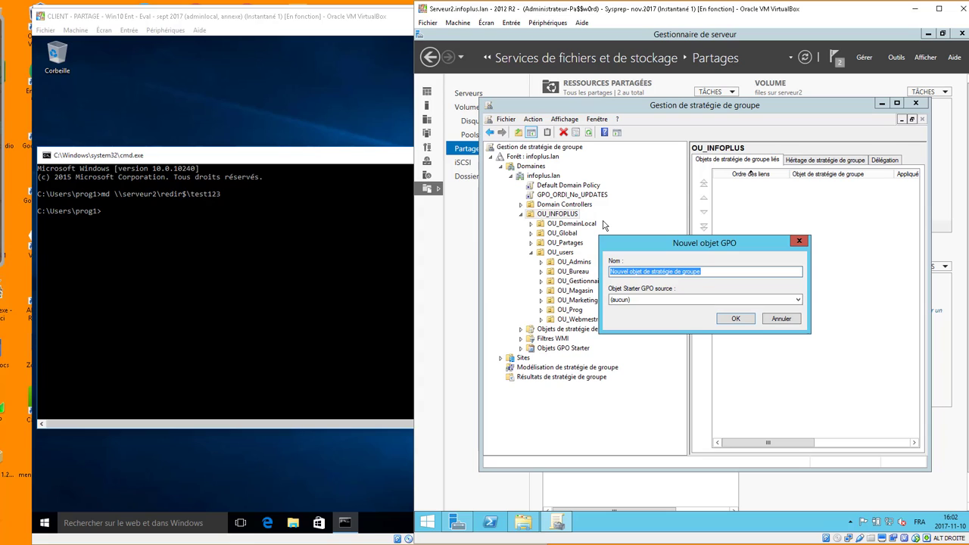
text(GPO_)
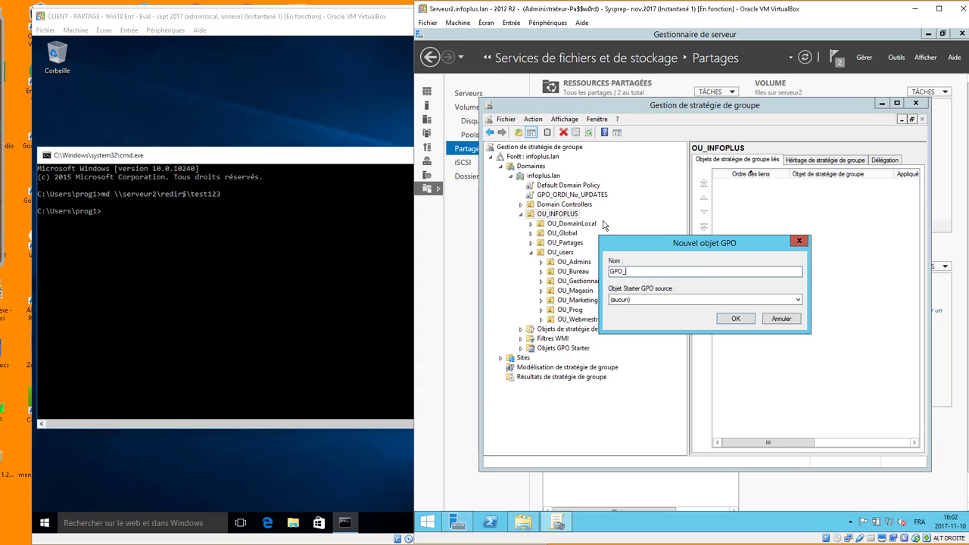
text(user_redirection_Docs_Bur_redir$_serveur2)
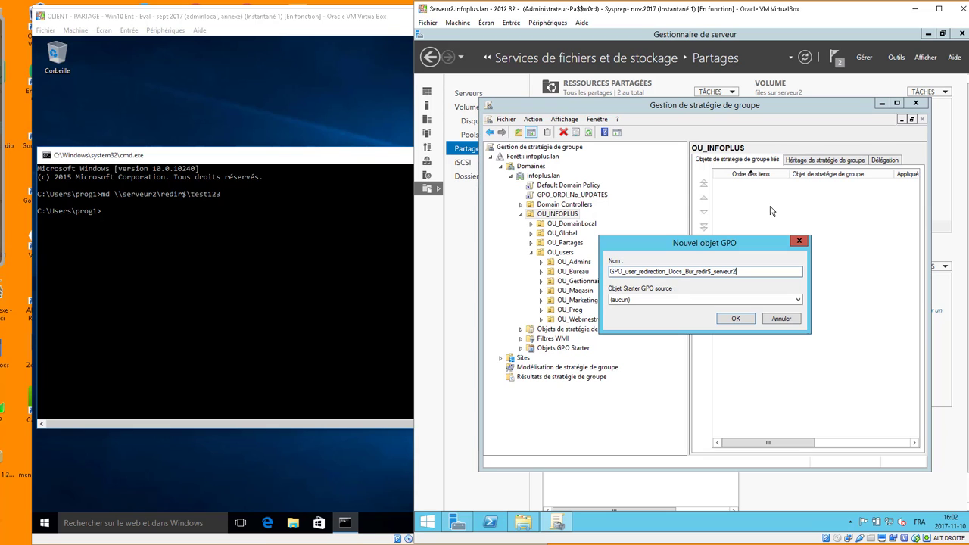
click(736, 319)
Open the new GPO link in the Group Policy Management Editor.
click(599, 227)
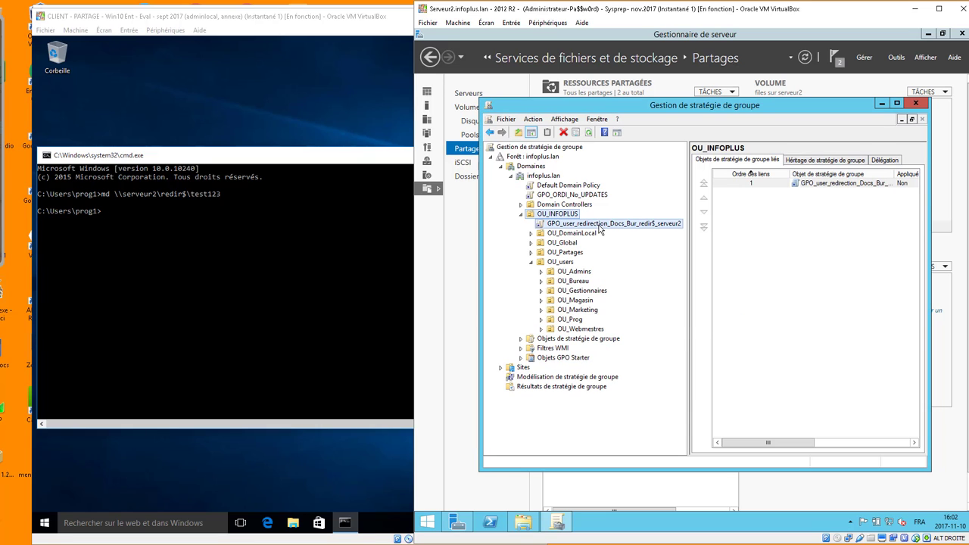
click(781, 311)
right_click(611, 227)
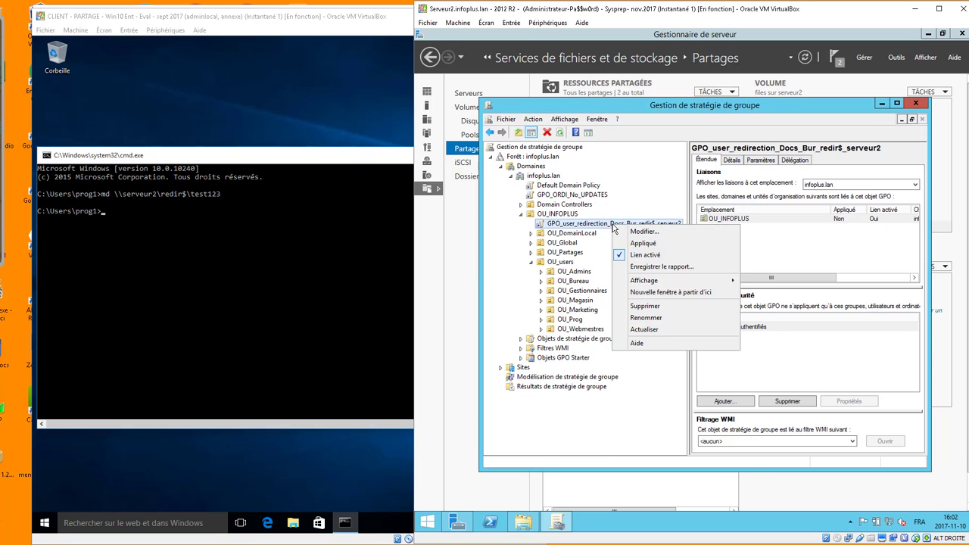
click(640, 231)
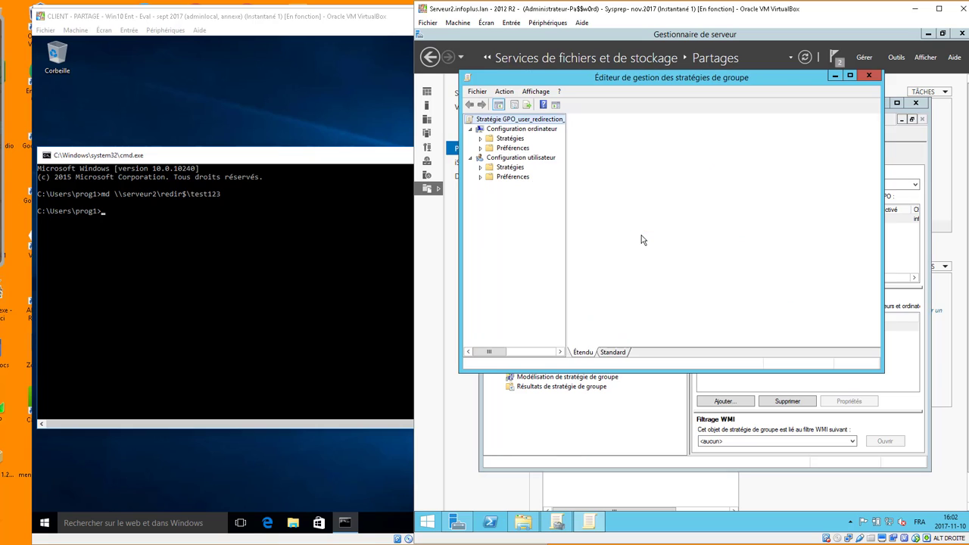
Expand Configuration utilisateur > Stratégies > Paramètres Windows > Redirection de dossiers and select Bureau.
click(507, 159)
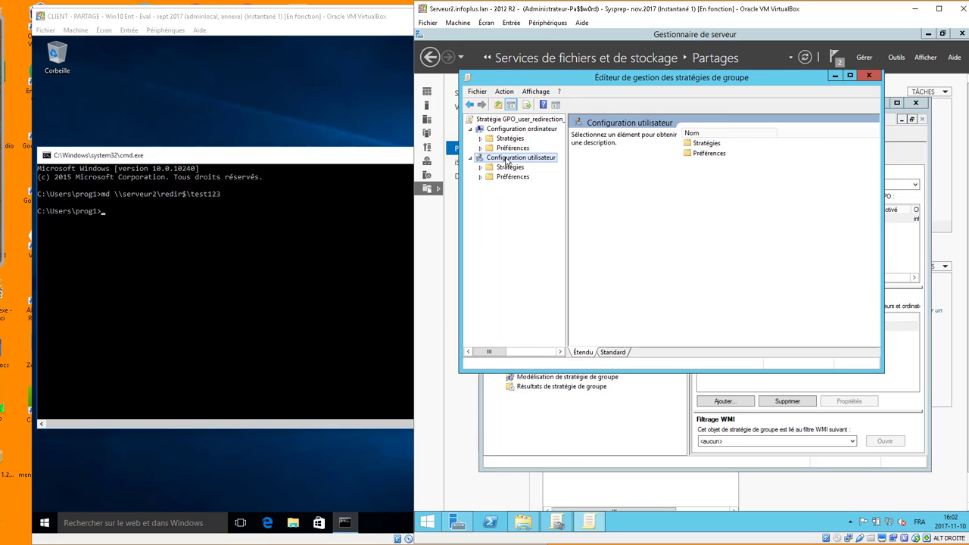
click(479, 168)
click(491, 187)
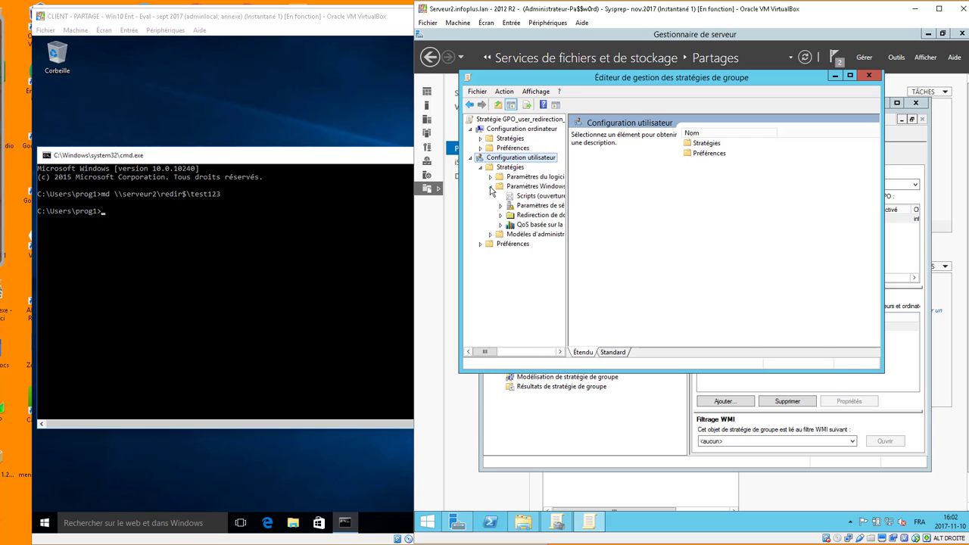
click(501, 216)
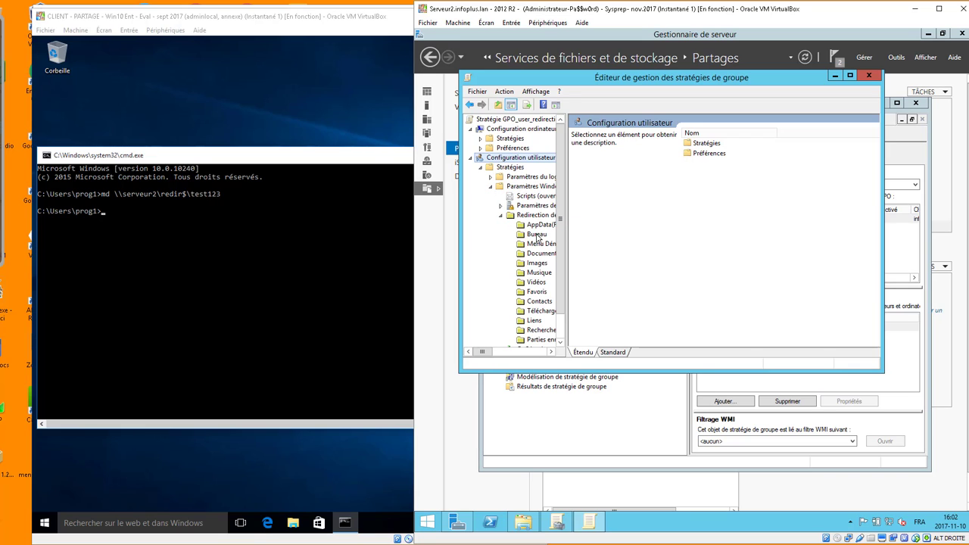
click(537, 236)
right_click(538, 236)
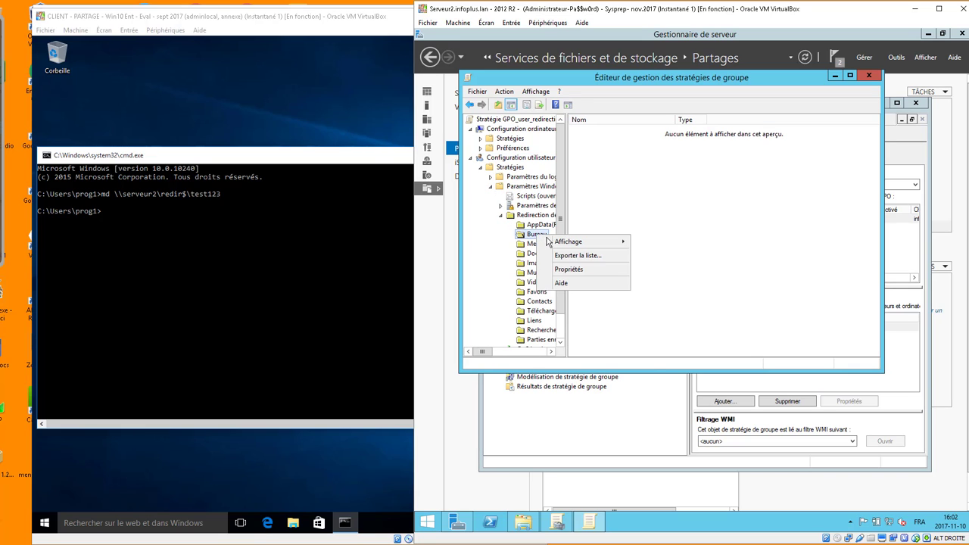
Redirect Bureau (De base) to \\serveur2\redir$, returning to the local profile on policy removal.
click(571, 273)
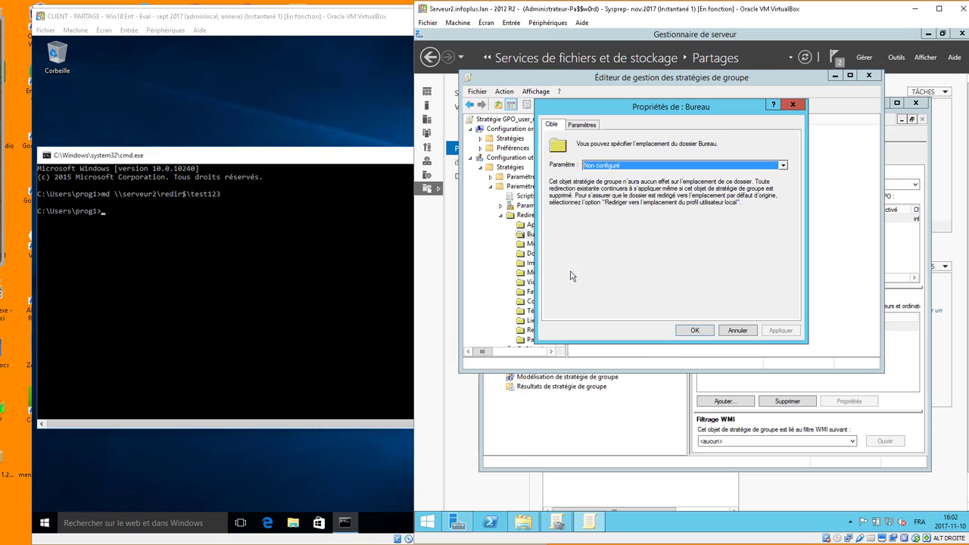
click(604, 167)
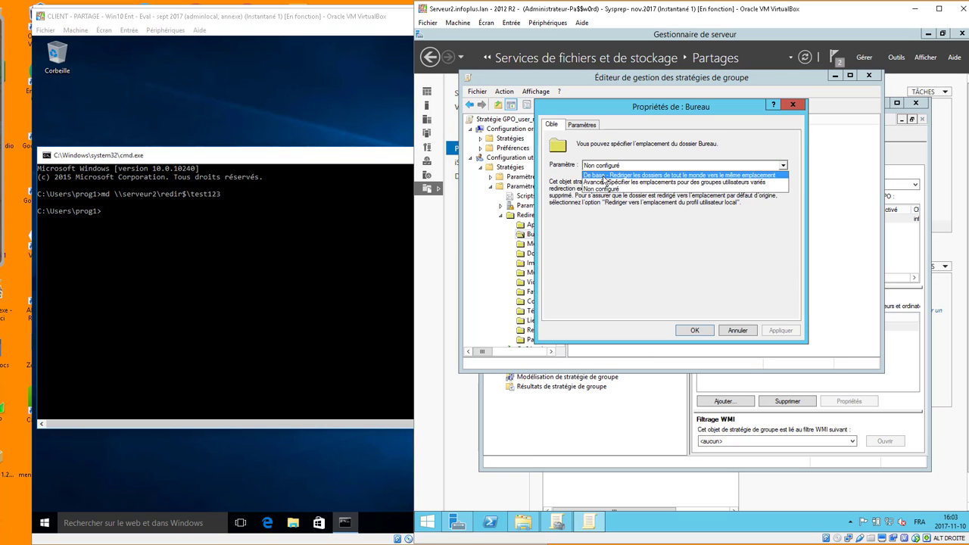
click(604, 175)
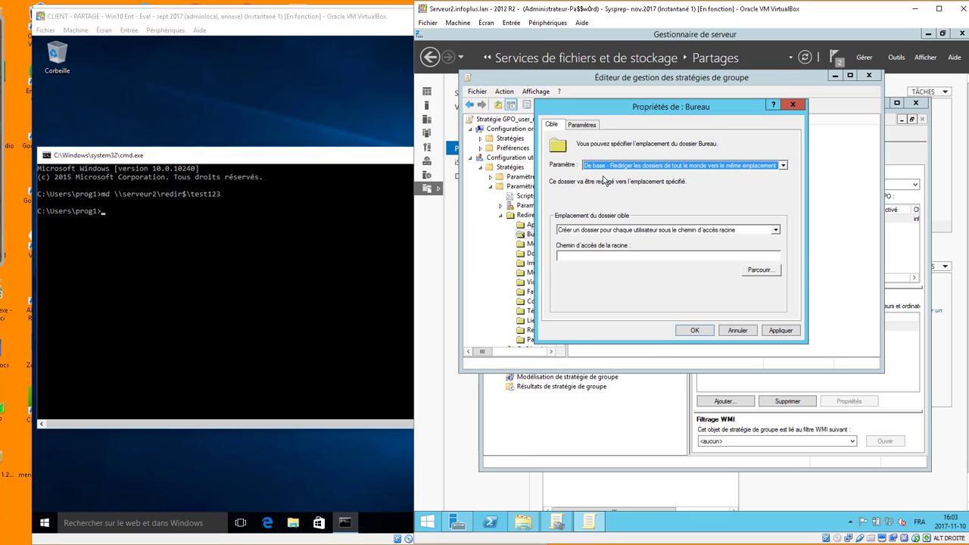
click(644, 255)
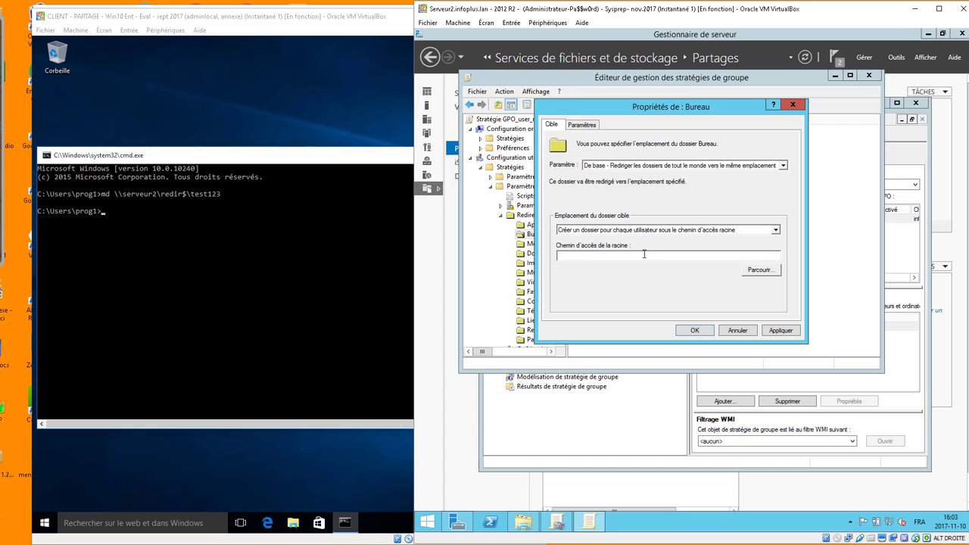
text(\\serveur2\redir$)
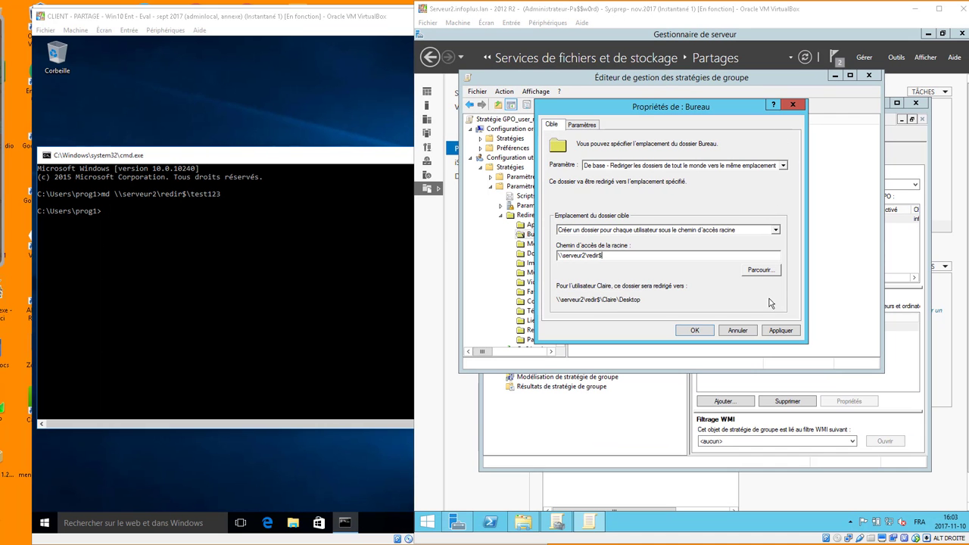
click(583, 124)
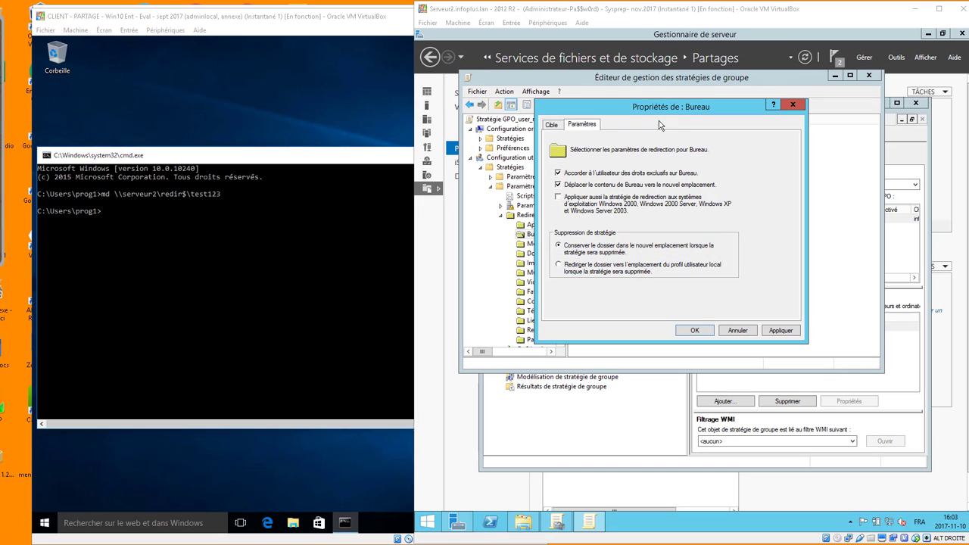
click(427, 324)
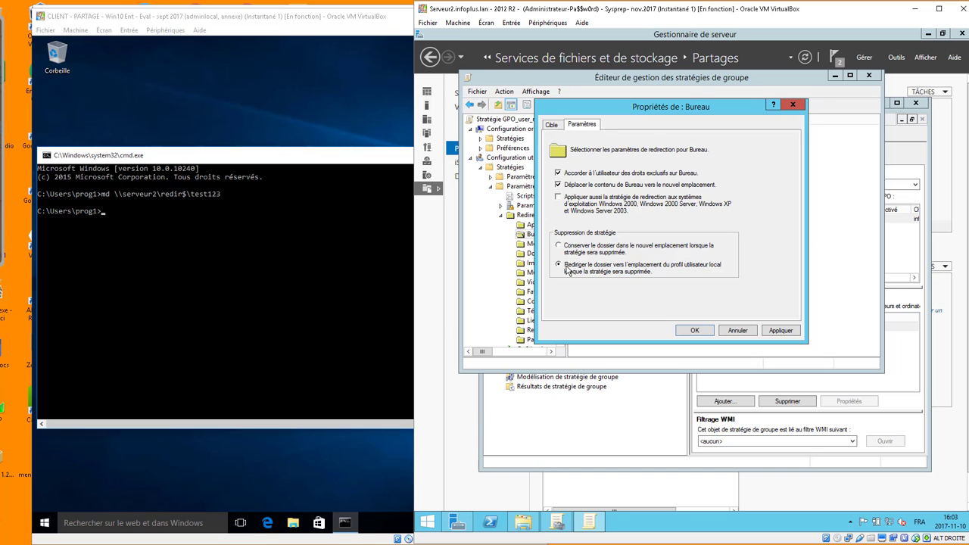
Apply the Bureau redirection settings, accept the compatibility warning and close the properties.
click(781, 330)
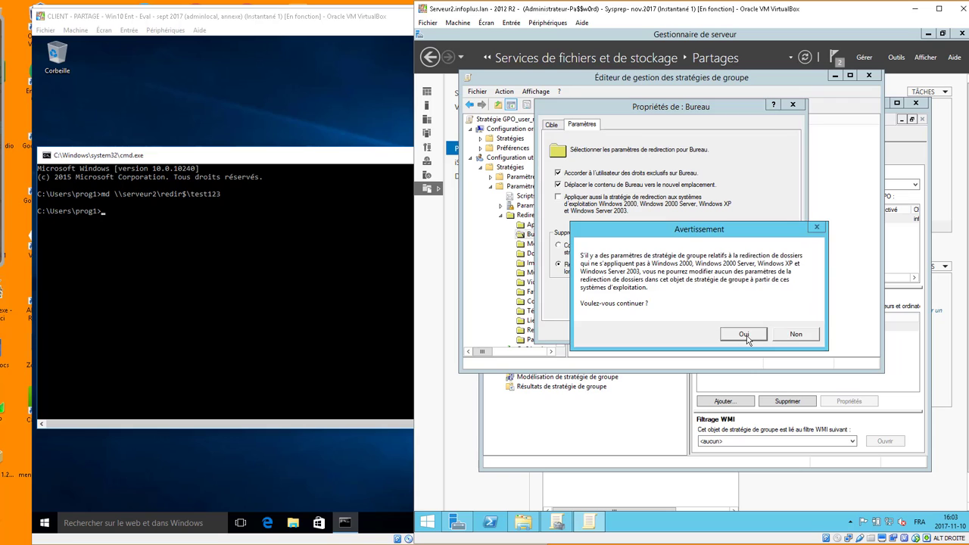
click(748, 334)
click(702, 331)
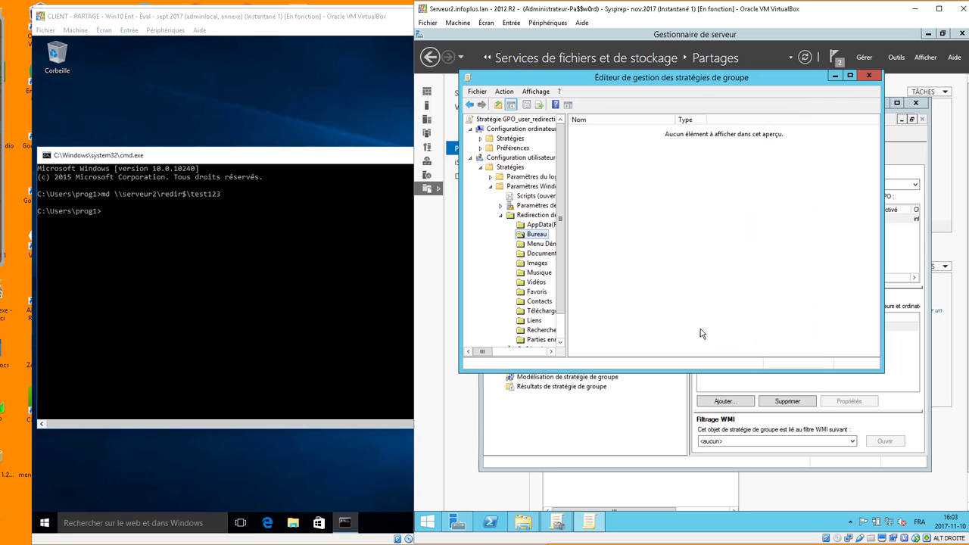
Set Documents redirection to De base with root path \\serveur2\redir$.
right_click(555, 253)
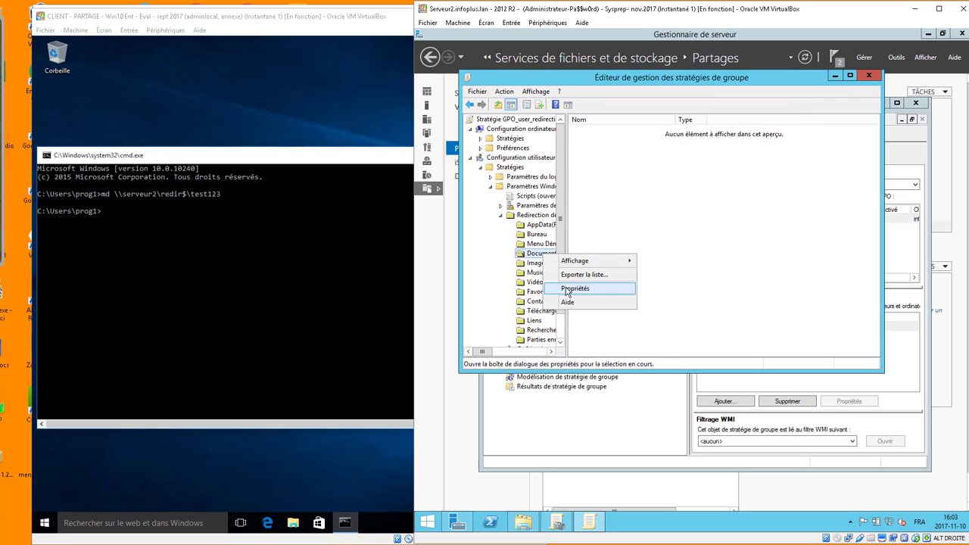
click(572, 289)
click(617, 166)
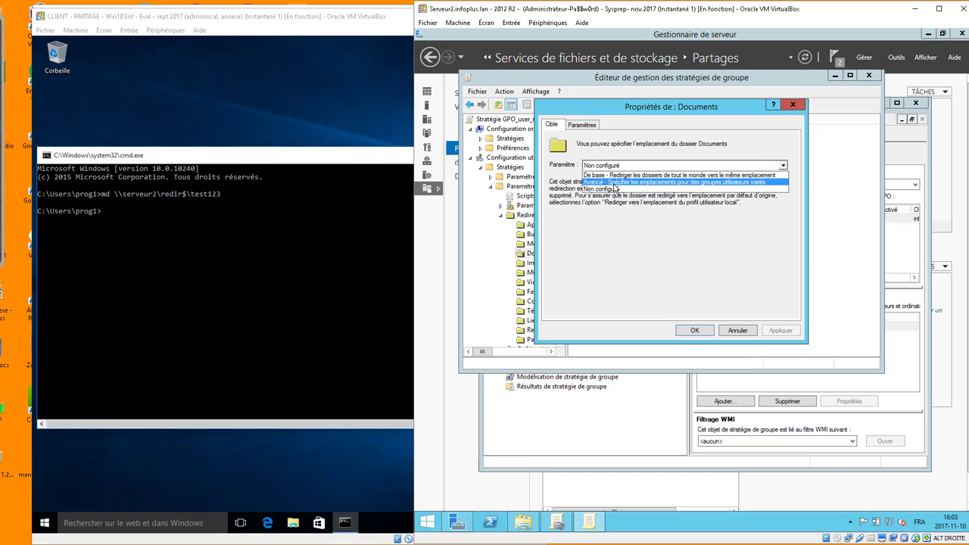
click(617, 176)
click(591, 256)
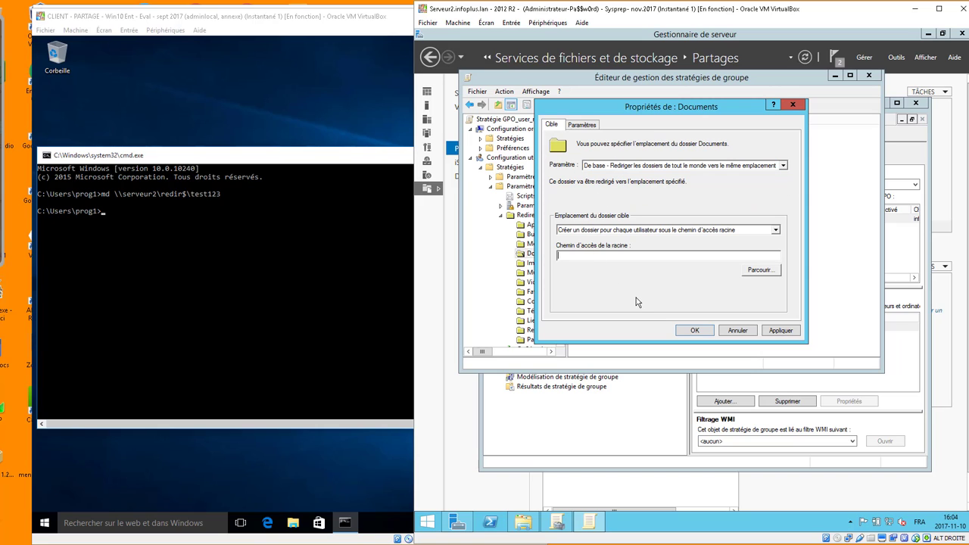
text(\\serveur2\redir$)
Return Documents to the local profile on policy removal, apply, accept the warning and close.
click(583, 125)
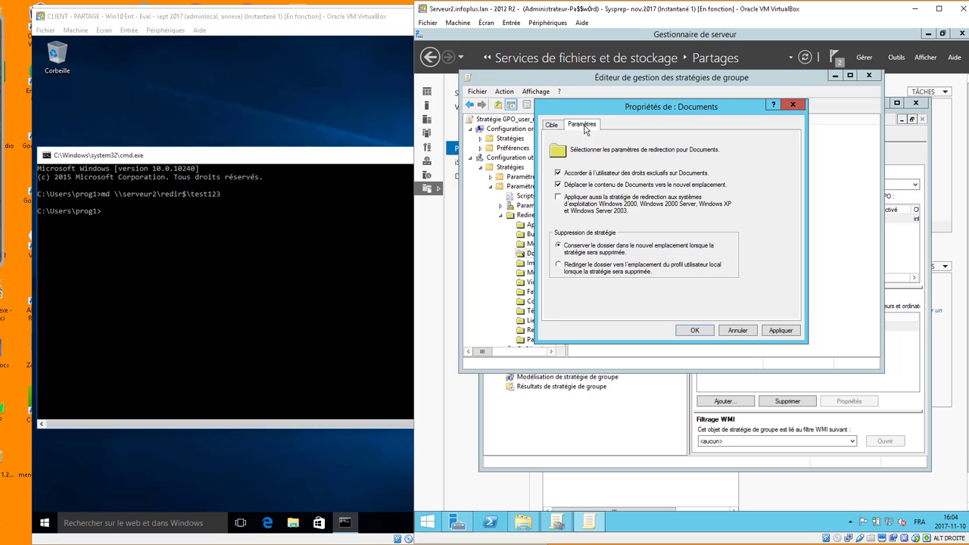
click(568, 264)
click(776, 333)
click(746, 334)
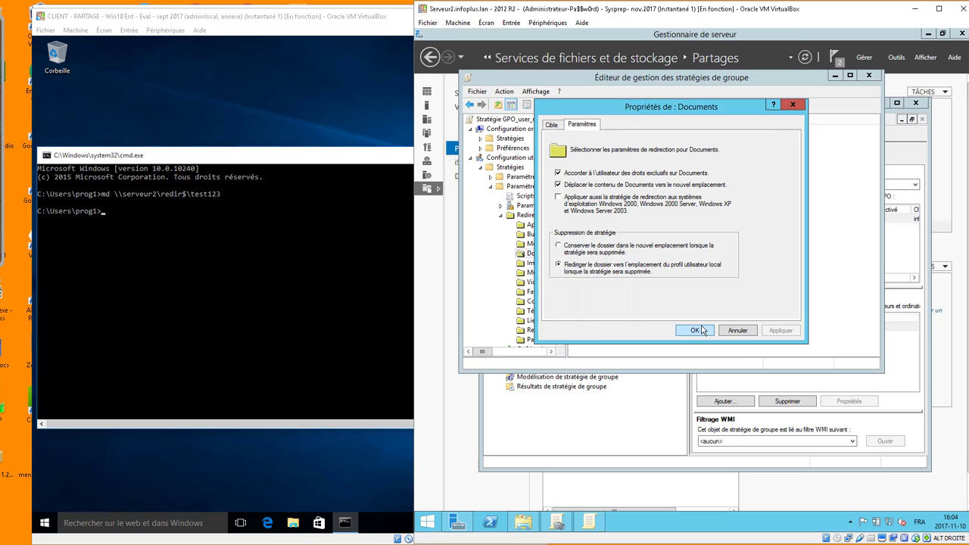
click(698, 333)
Close the policy editor and open the GPO's Paramètres report, adding it to trusted sites.
click(867, 76)
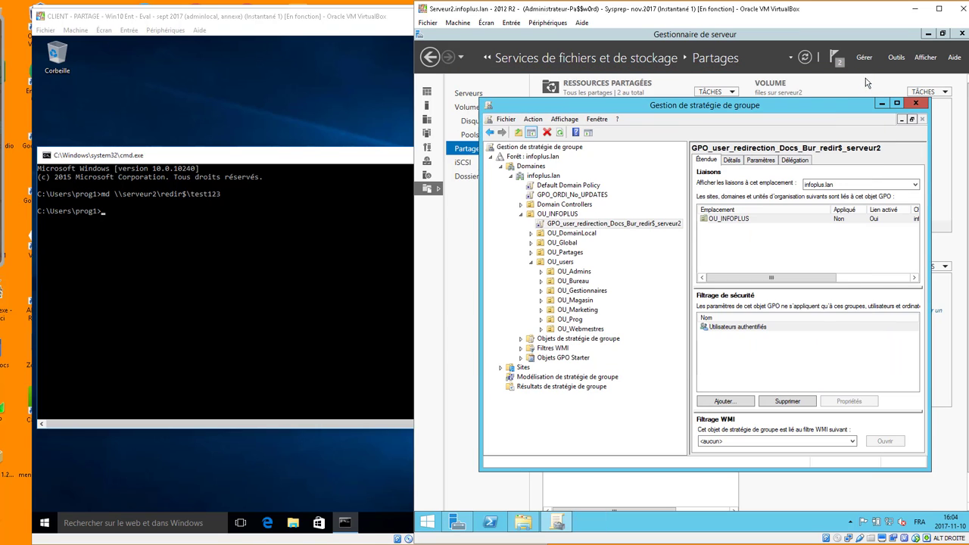
click(764, 161)
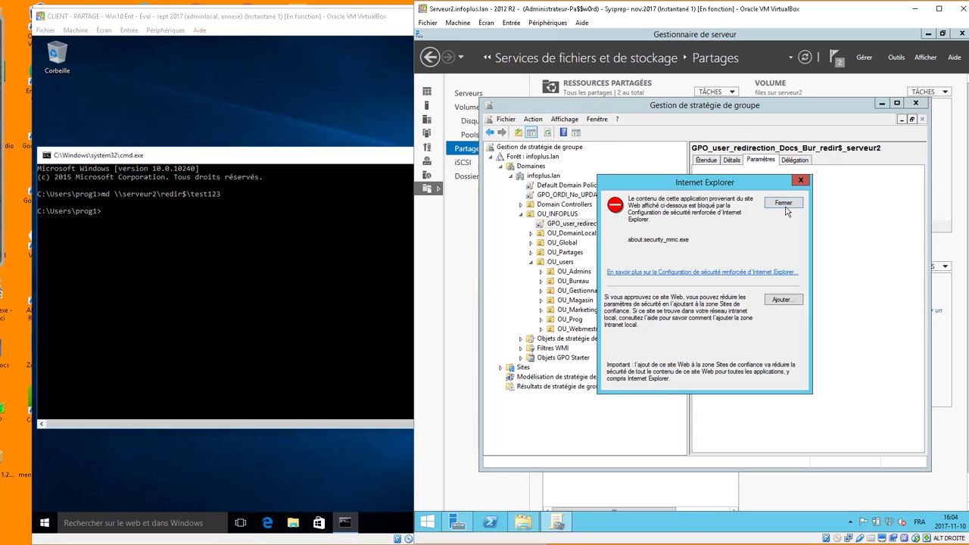
click(785, 301)
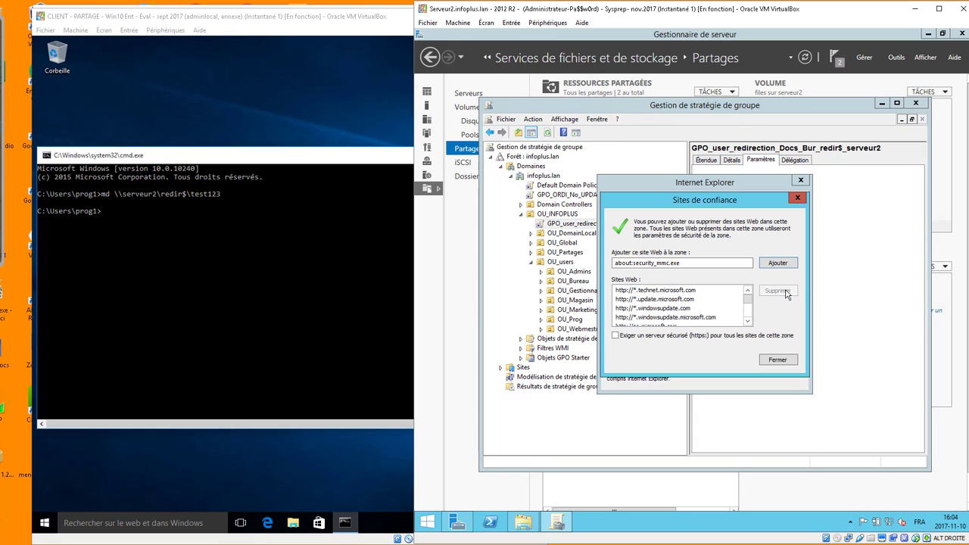
click(778, 361)
Expand Redirection de dossiers > Bureau to show the \\serveur2\redir$\%USERNAME%\Desktop target.
click(813, 265)
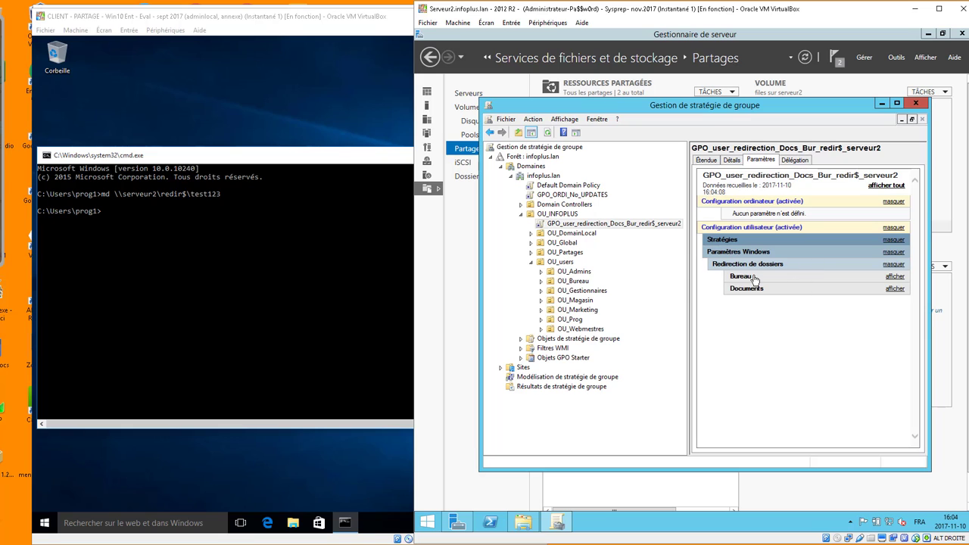
click(756, 278)
click(763, 311)
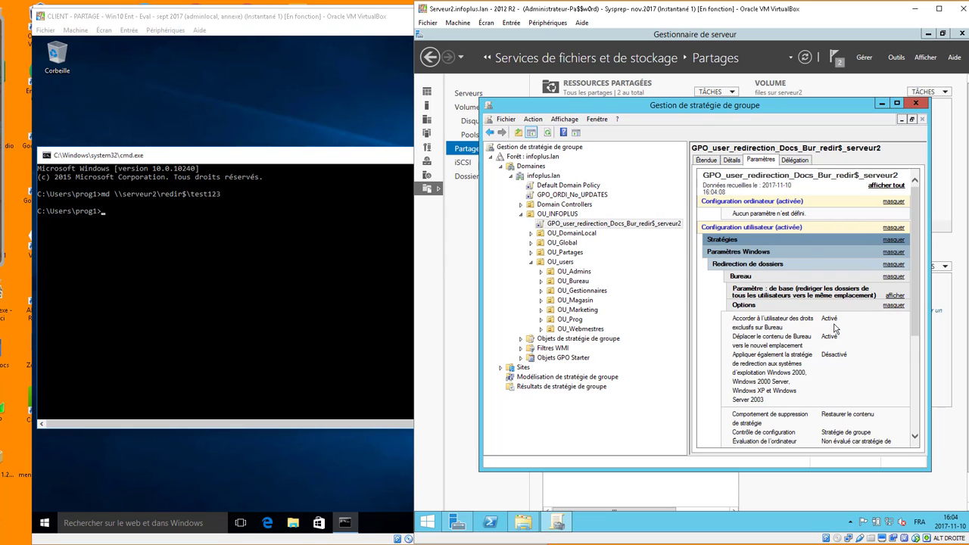
scroll(818, 396, down, 2)
click(810, 224)
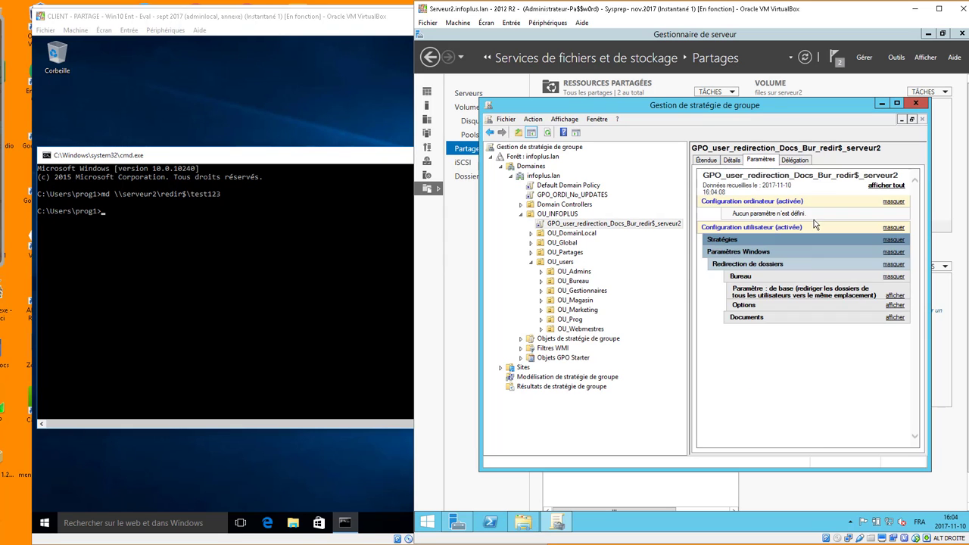
click(797, 298)
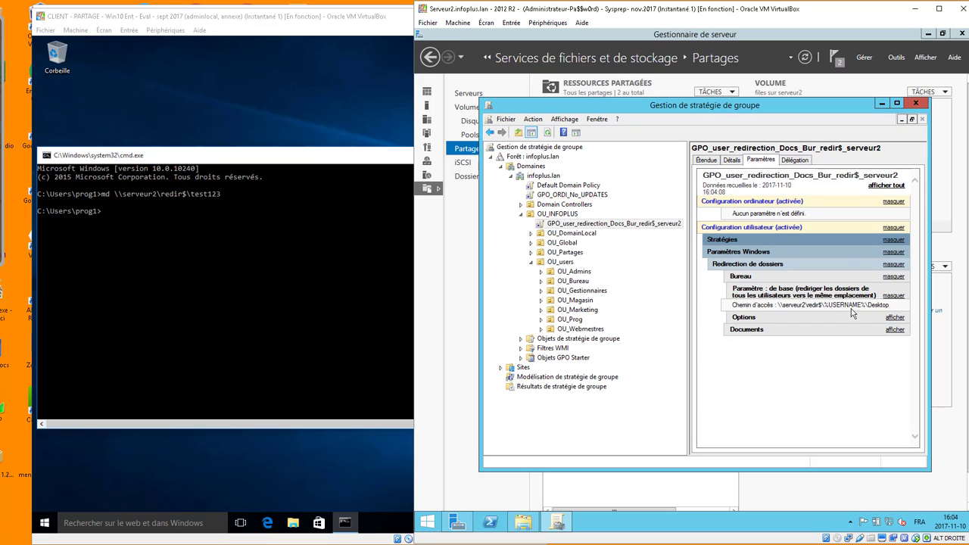
Close Group Policy Management and run gpupdate /force in the client's command prompt.
click(915, 103)
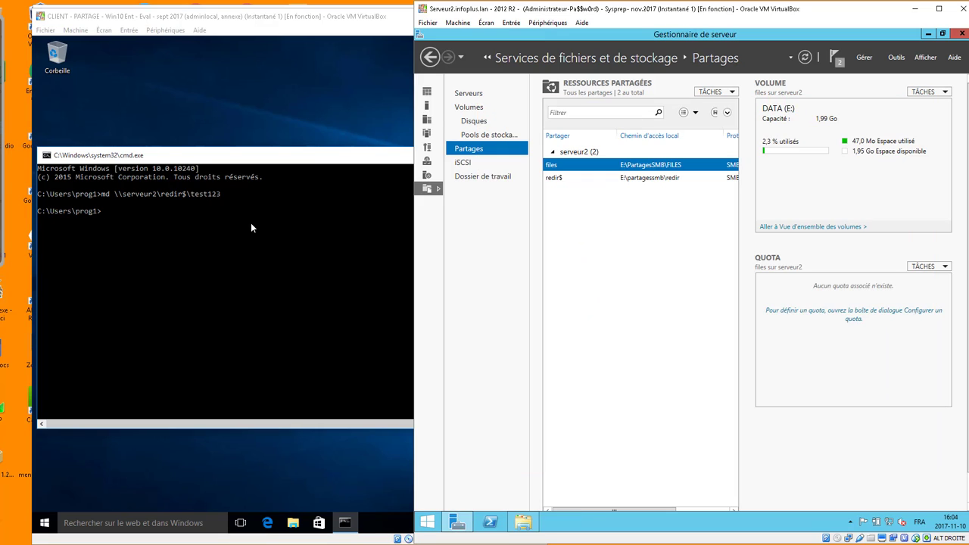
click(252, 227)
text(goupdate)
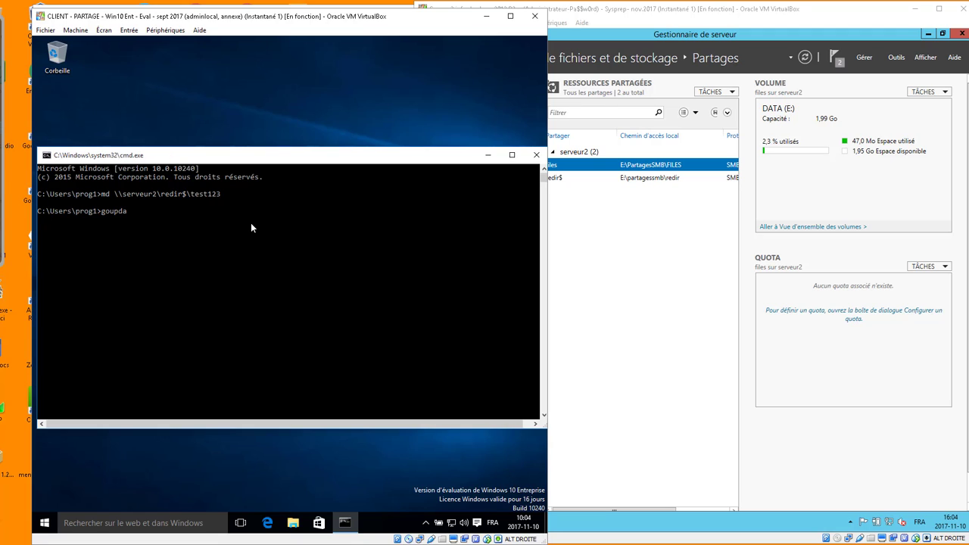
key(BackSpace)
key(BackSpace)
key(BackSpace)
key(Left)
key(Left)
key(Left)
key(BackSpace)
text(p)
key(Right)
key(Right)
text(o)
key(BackSpace)
key(BackSpace)
key(BackSpace)
text(date /force)
key(Return)
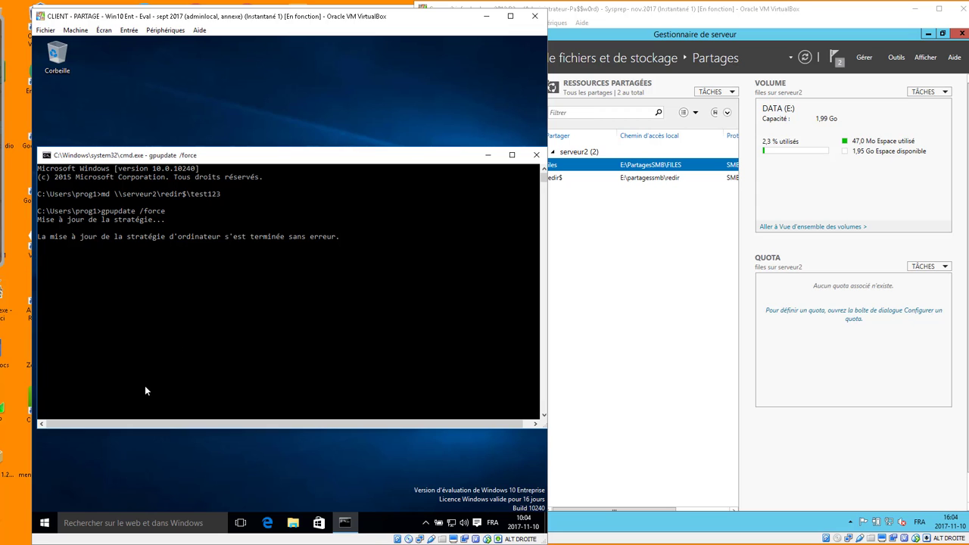
Answer Y to the log-off prompt so the client signs out.
click(172, 366)
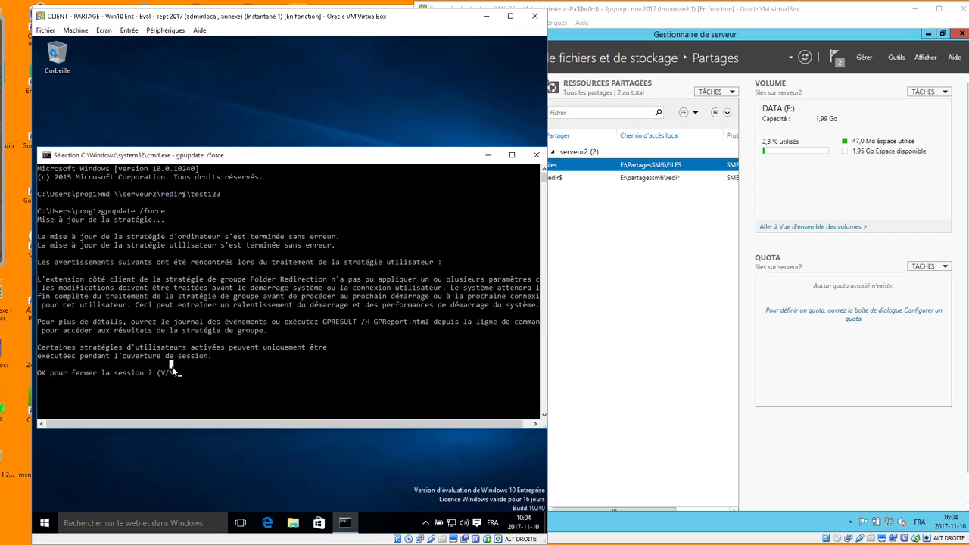
text(y)
key(Return)
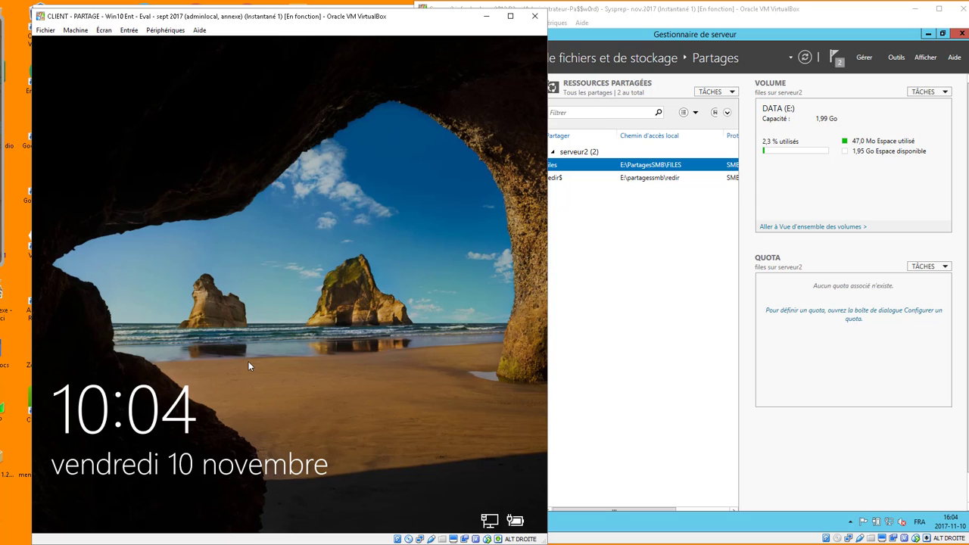
Sign in to the client as the test domain user with the account password.
click(249, 367)
text(Pa$$w0)
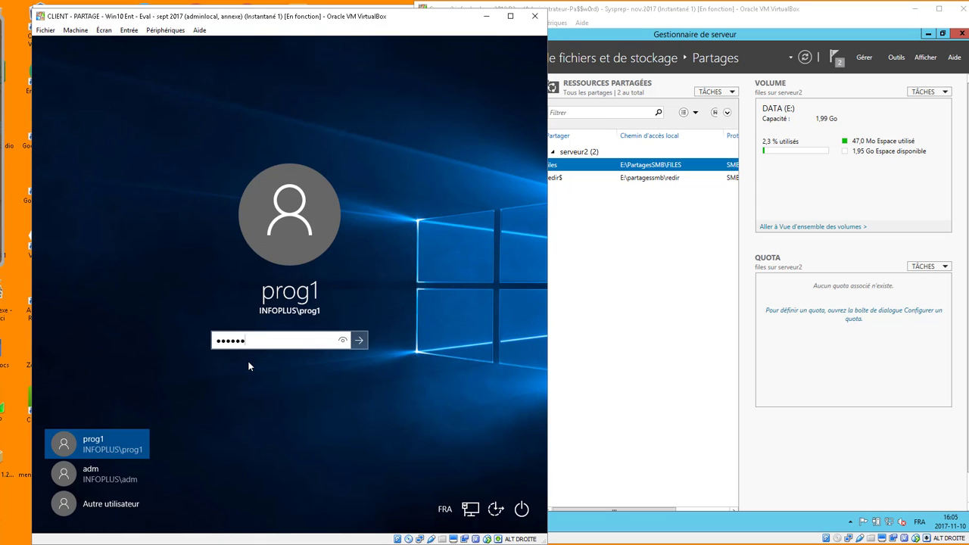
text(rd)
key(Return)
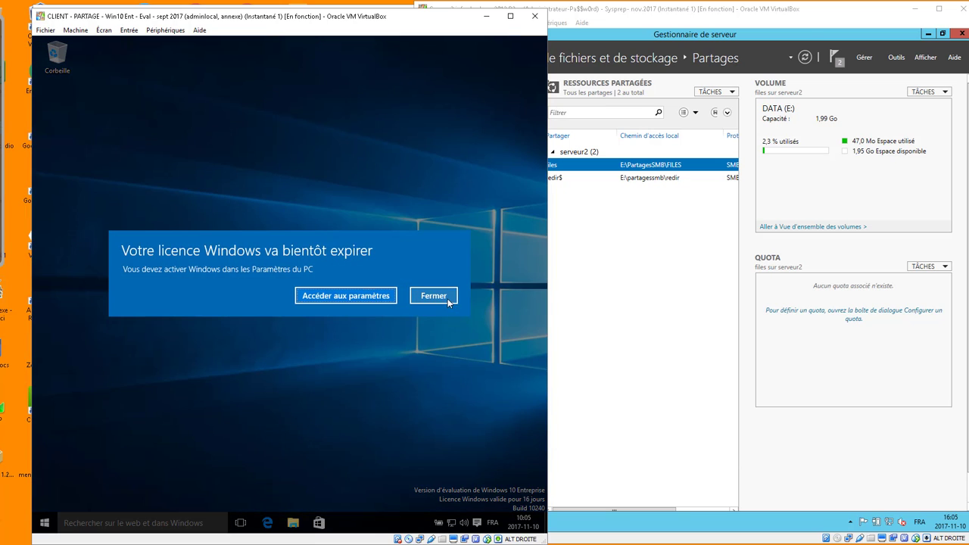
Dismiss the licence notice, create 'Nouveau dossier' on the desktop and show its \\serveur2\redir$ path.
click(446, 296)
right_click(257, 283)
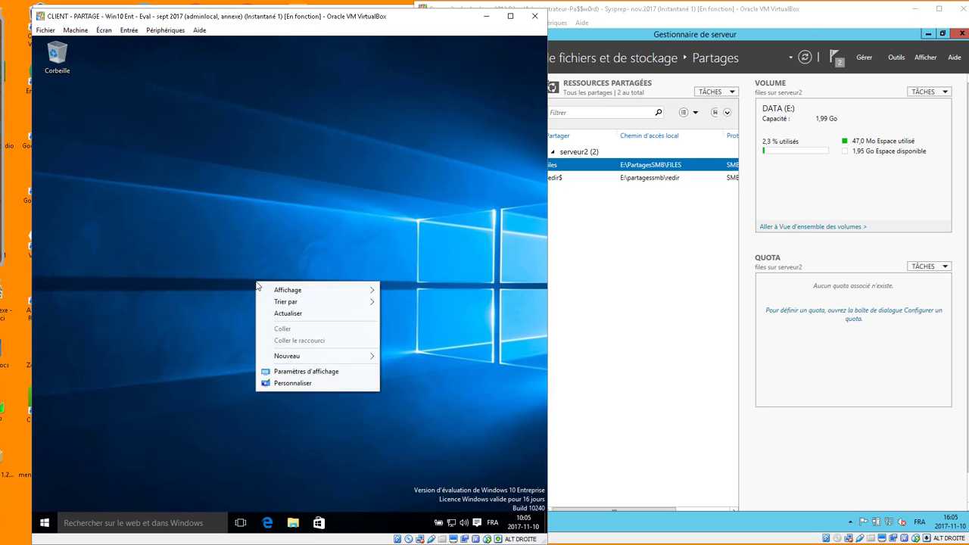
mouse_move(305, 357)
click(406, 355)
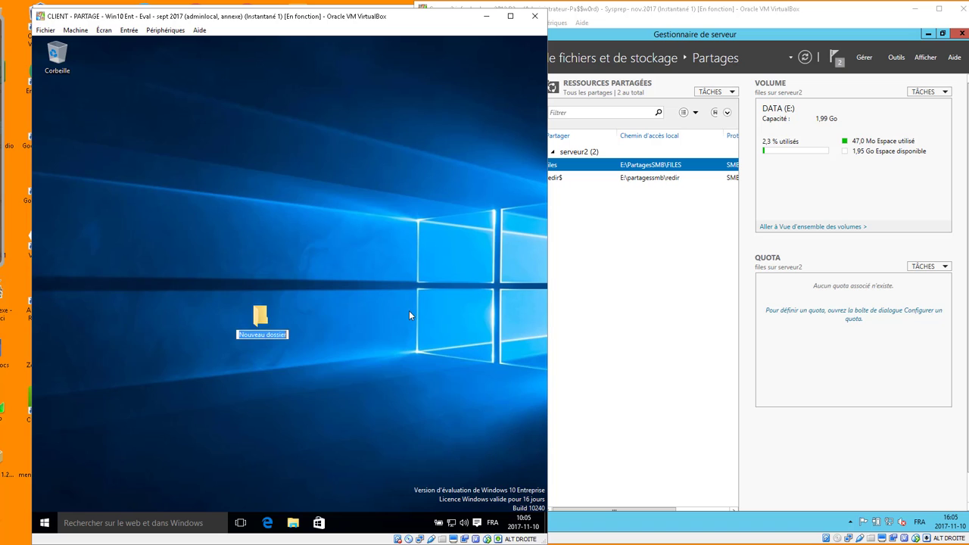
double_click(273, 313)
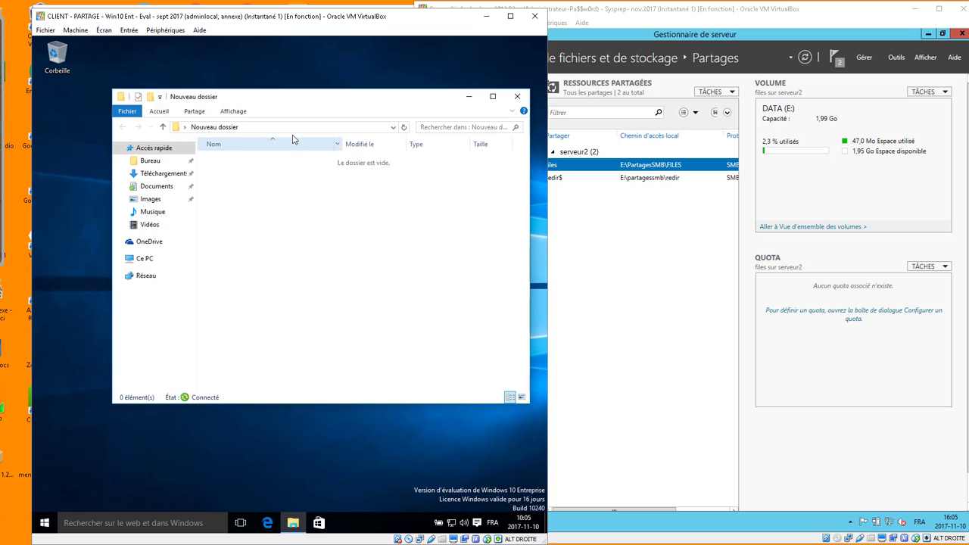
click(292, 129)
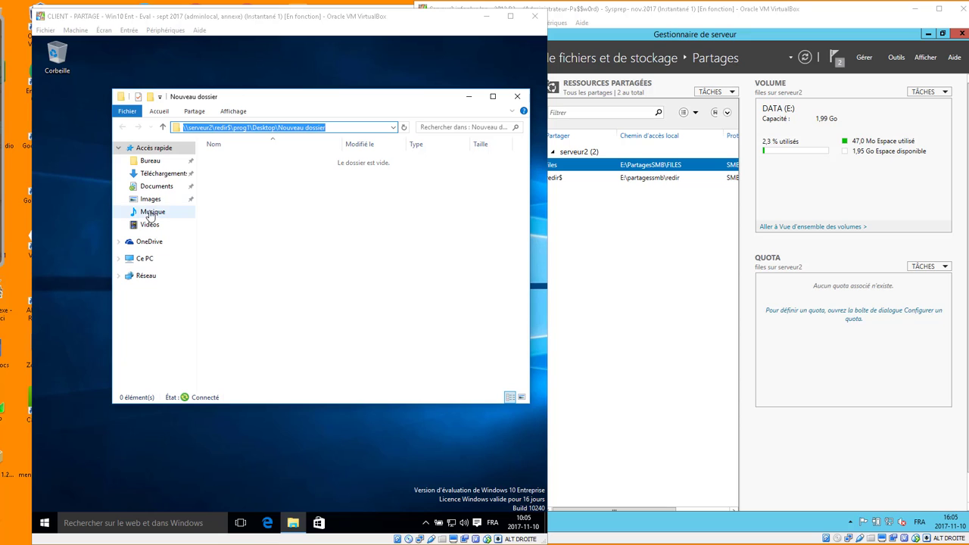
Create 'Nouveau dossier' in Documents and show its full path under \\serveur2\redir$.
click(156, 187)
right_click(255, 215)
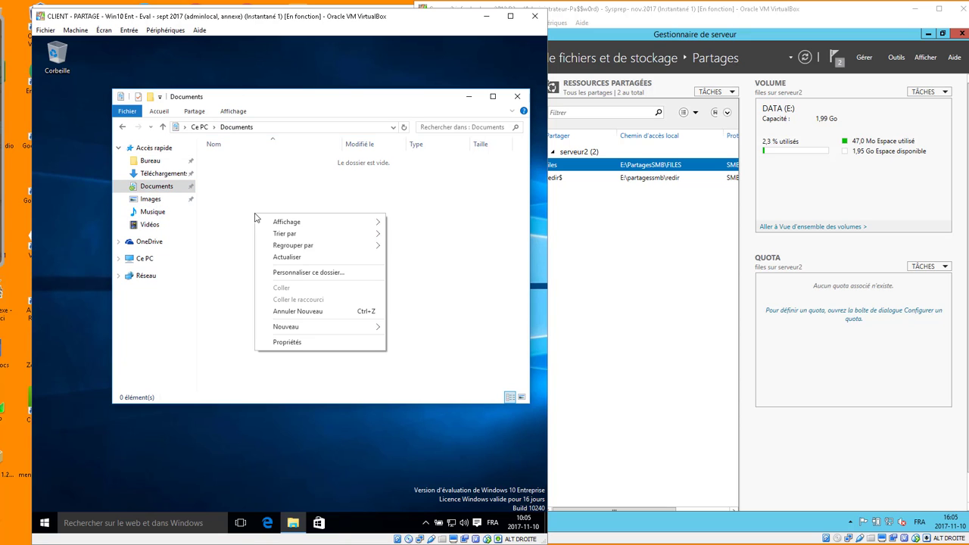
mouse_move(318, 326)
click(411, 323)
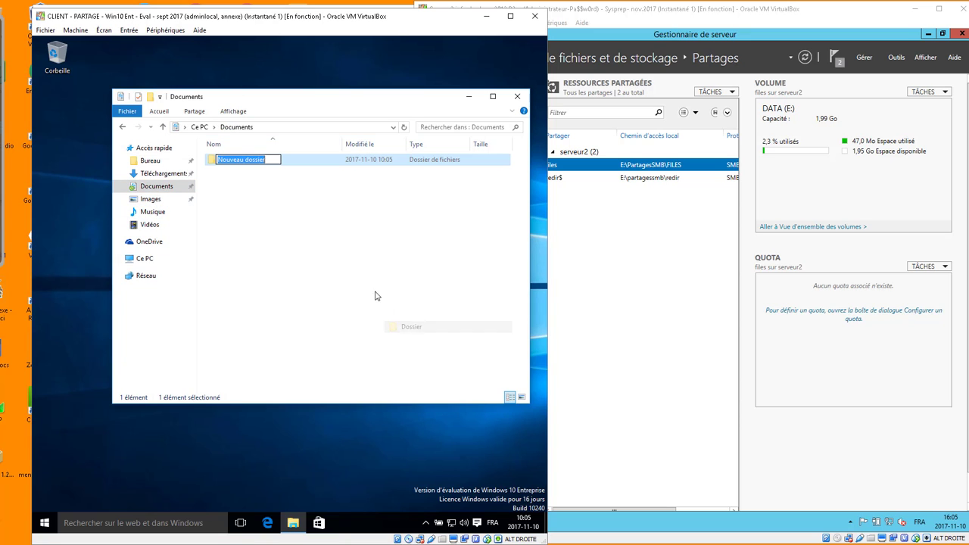
click(269, 180)
double_click(255, 162)
click(325, 129)
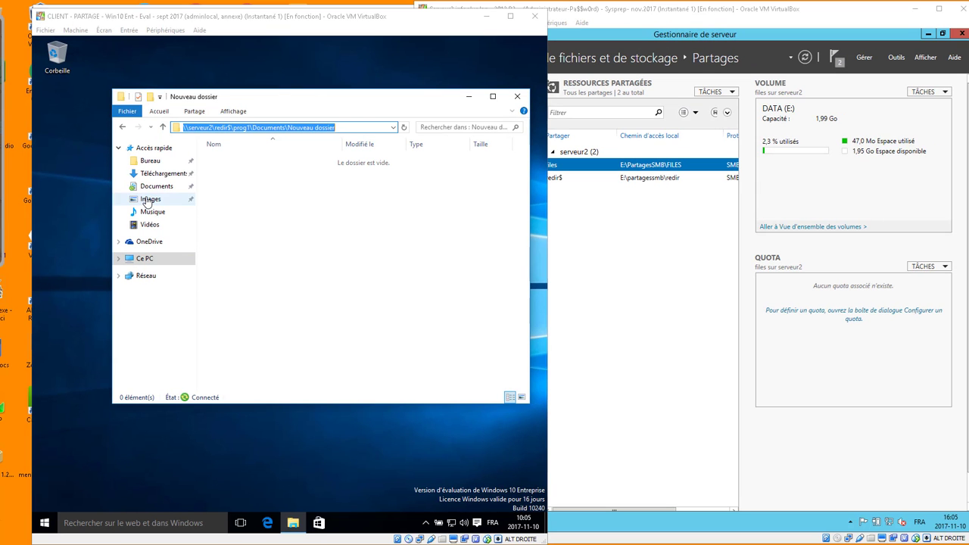
Create 'Nouveau dossier' in Images and show its local path under C:\Users.
click(148, 199)
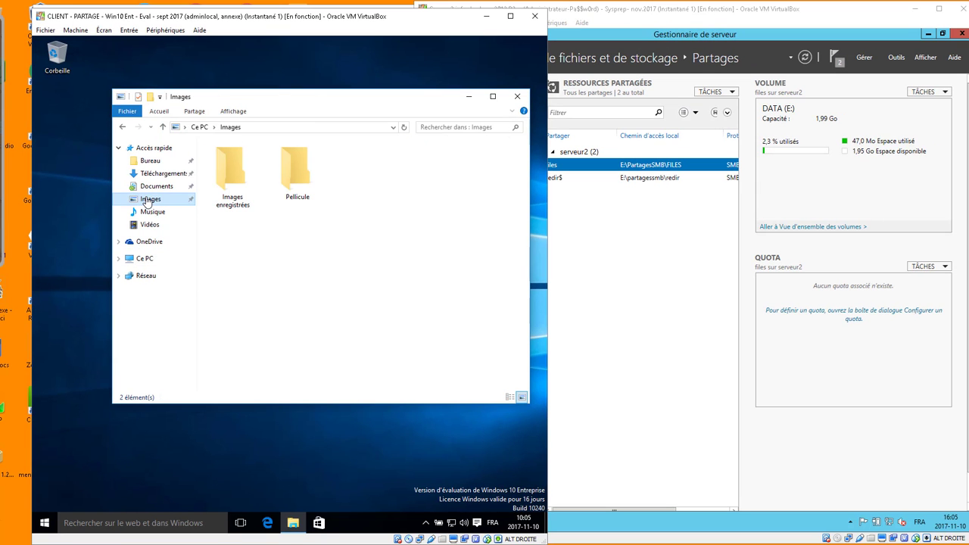
right_click(281, 234)
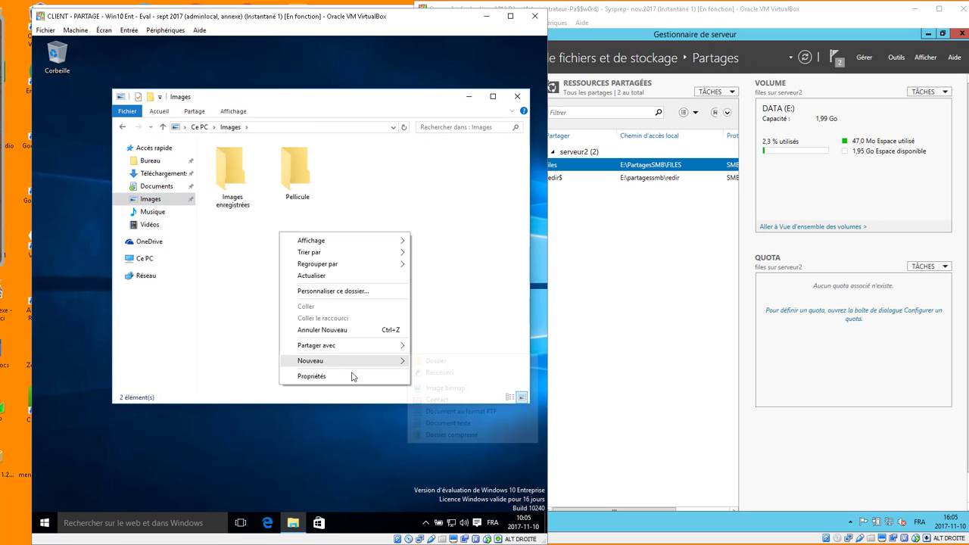
click(435, 357)
key(Return)
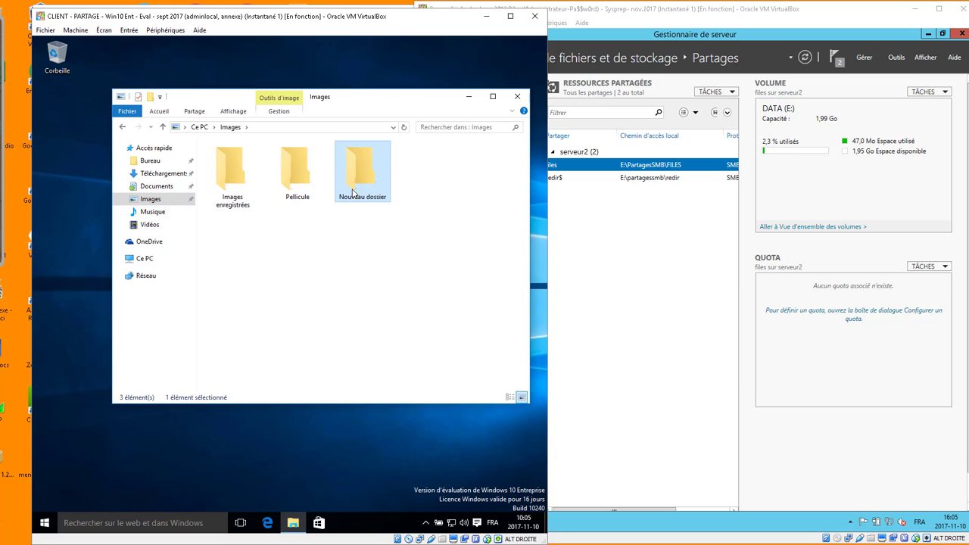
double_click(358, 198)
click(348, 127)
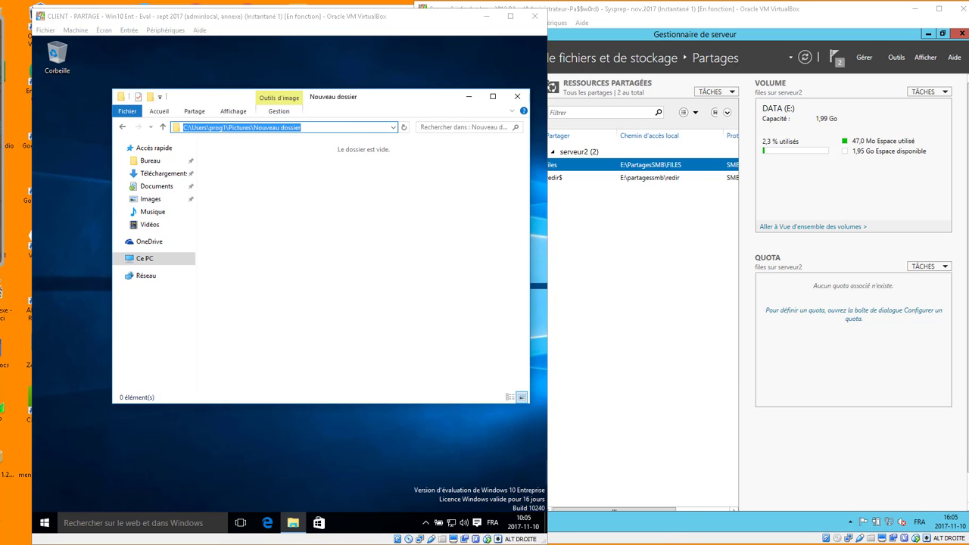